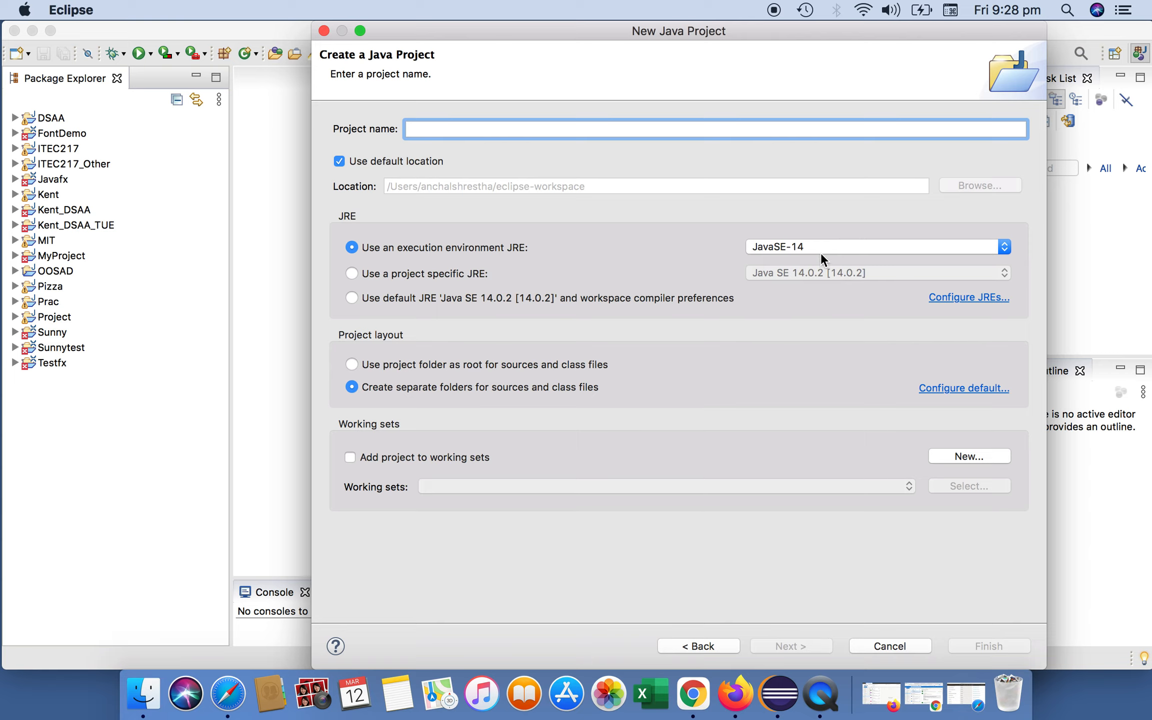
- Set the new project's execution environment JRE to JavaSE-1.8 and review the list of installed JREs
{"action": "left_click", "coordinate": [1004, 247]}
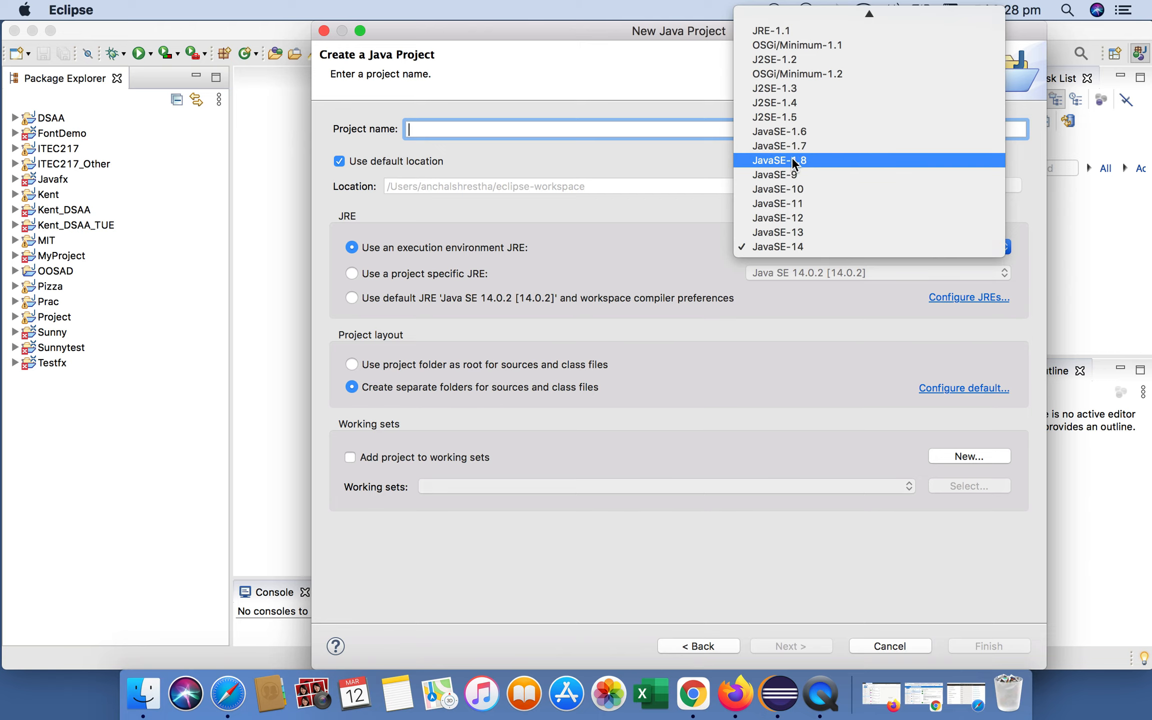
{"action": "left_click", "coordinate": [822, 158]}
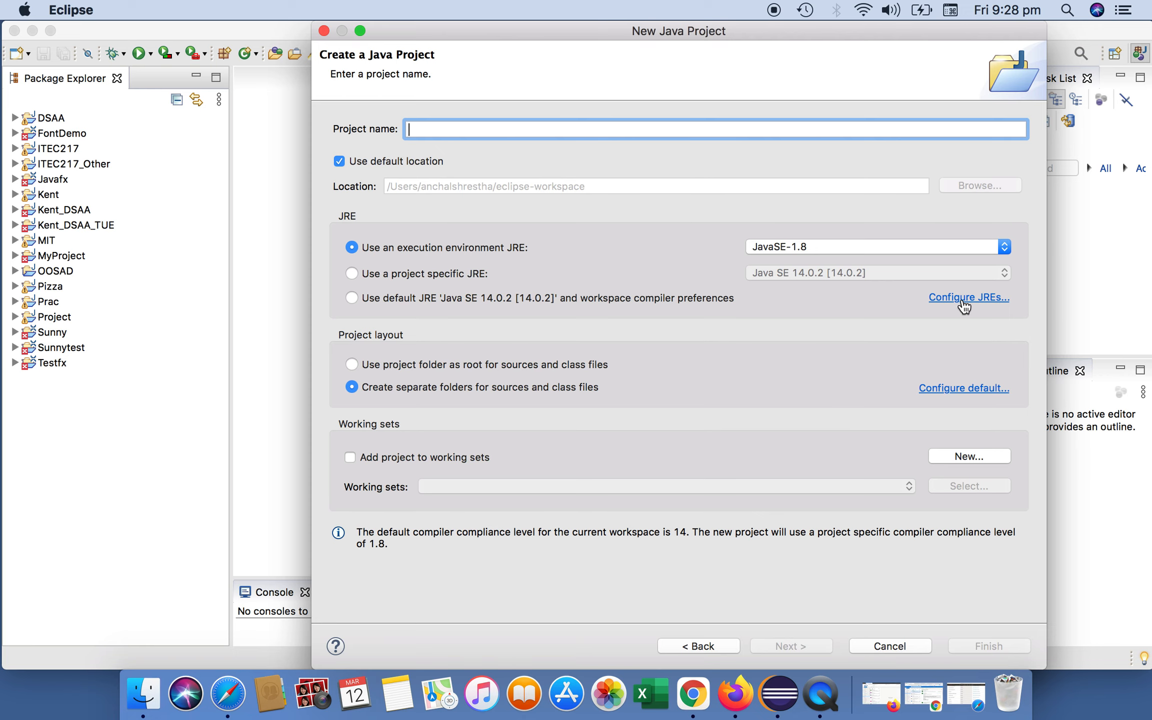
{"action": "left_click", "coordinate": [977, 295]}
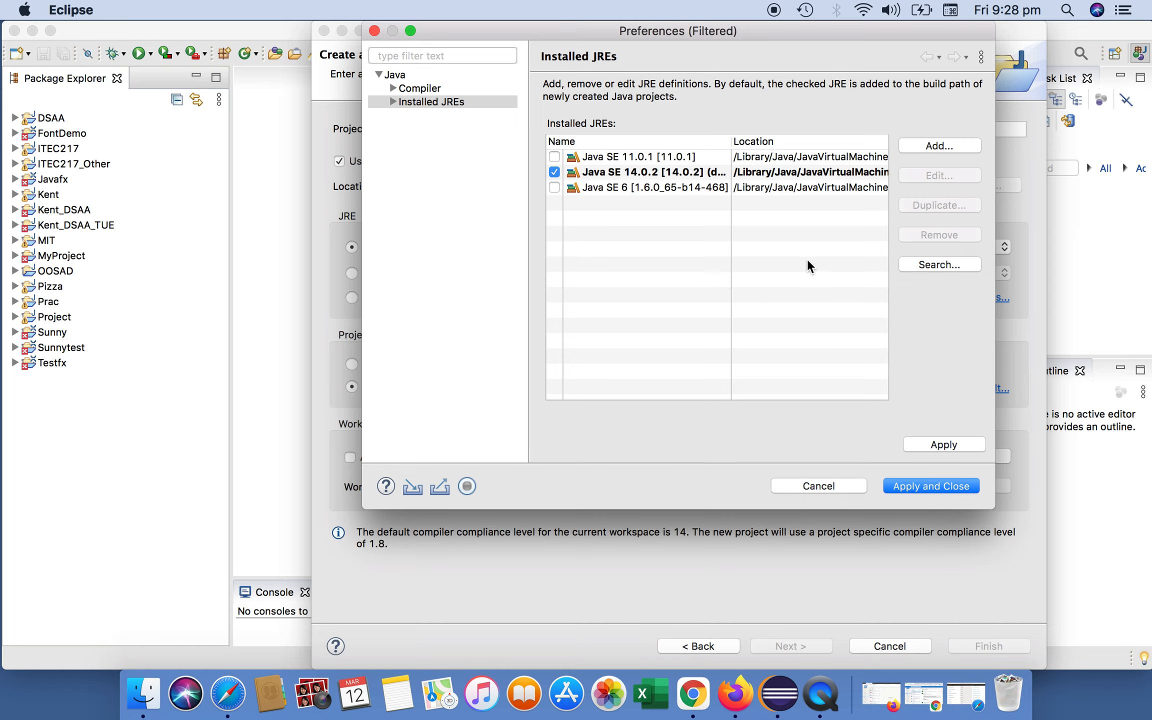
{"action": "scroll", "coordinate": [790, 240], "scroll_direction": "right", "scroll_amount": 3}
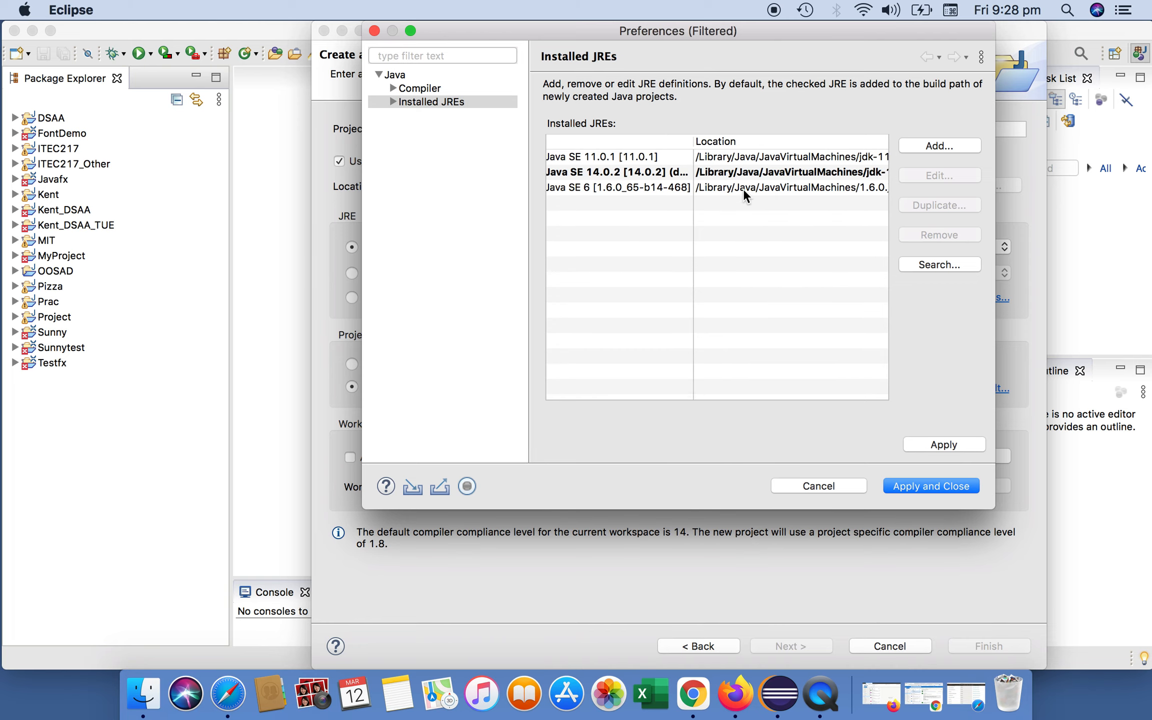
{"action": "scroll", "coordinate": [749, 187], "scroll_direction": "right", "scroll_amount": 2}
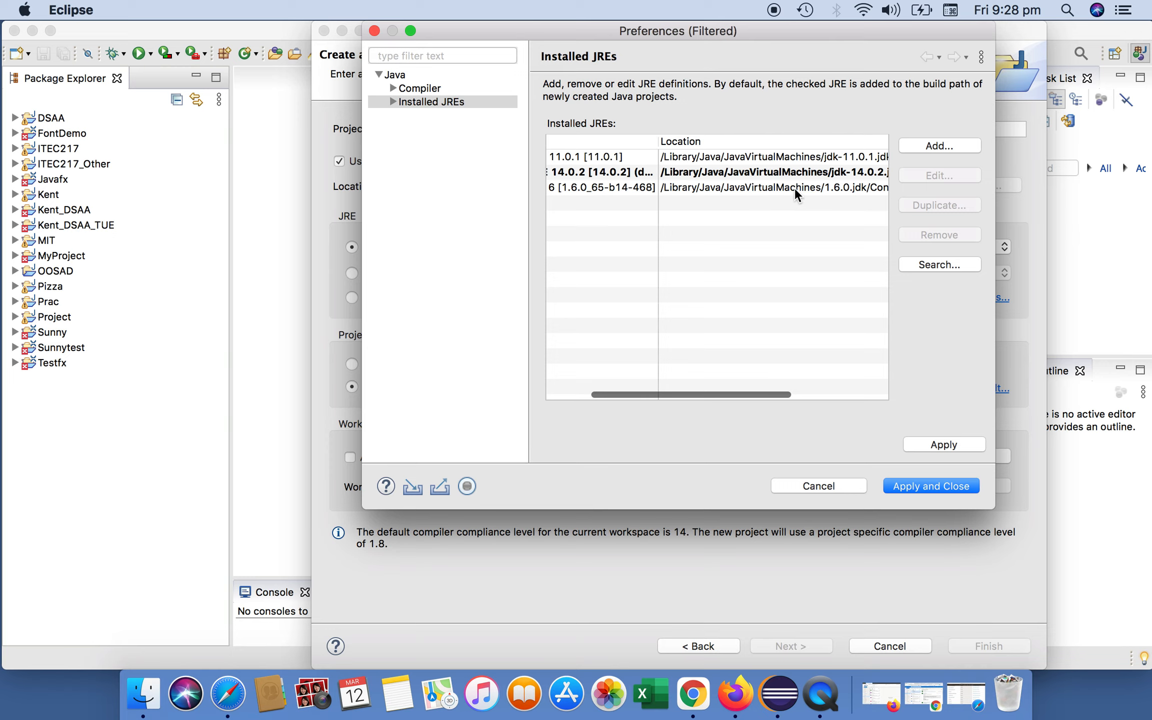
{"action": "scroll", "coordinate": [795, 187], "scroll_direction": "right", "scroll_amount": 2}
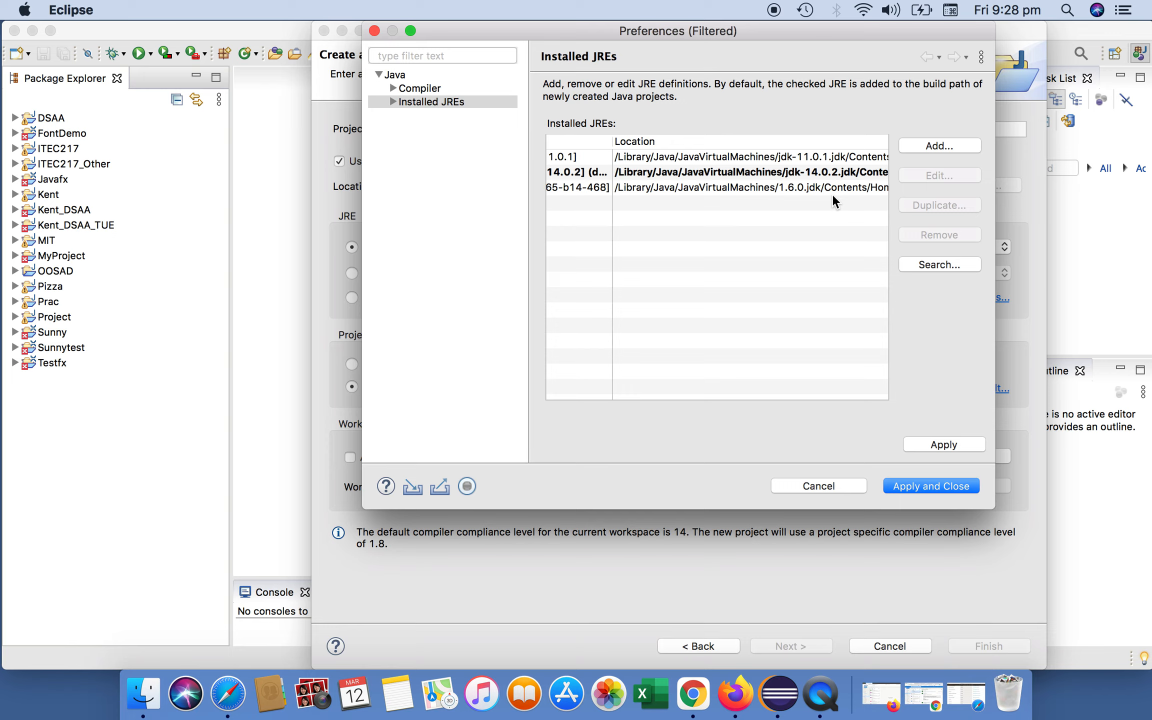
{"action": "scroll", "coordinate": [736, 231], "scroll_direction": "left", "scroll_amount": 5}
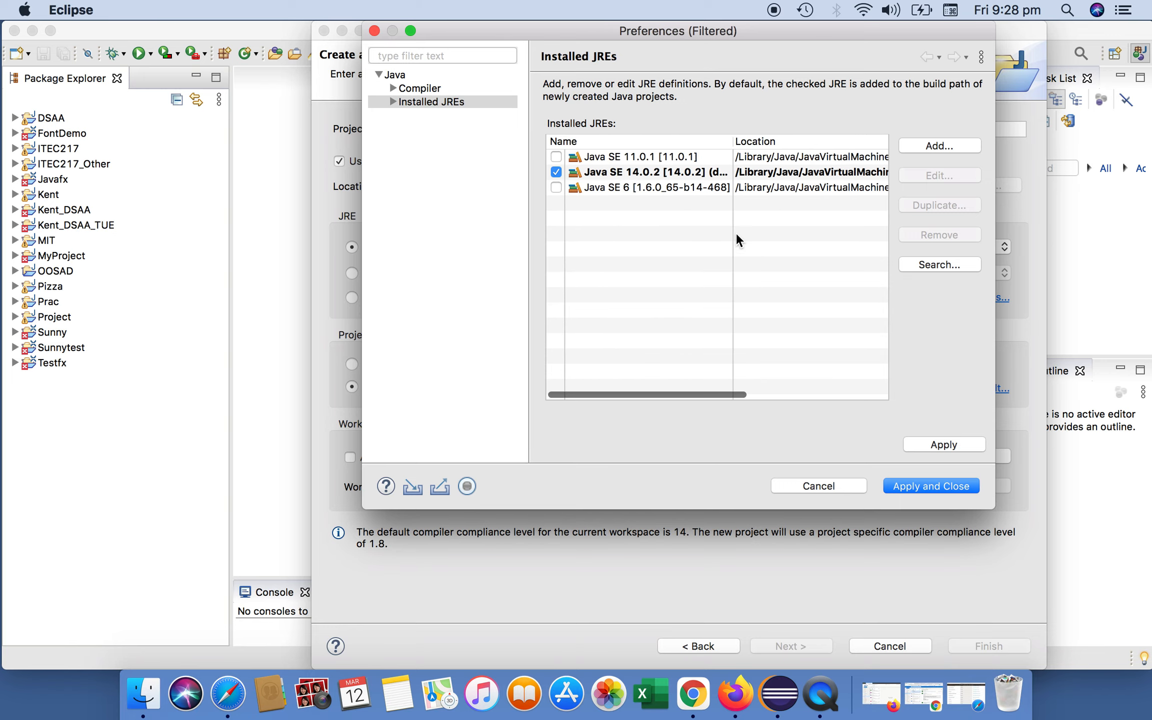
{"action": "left_click", "coordinate": [821, 482]}
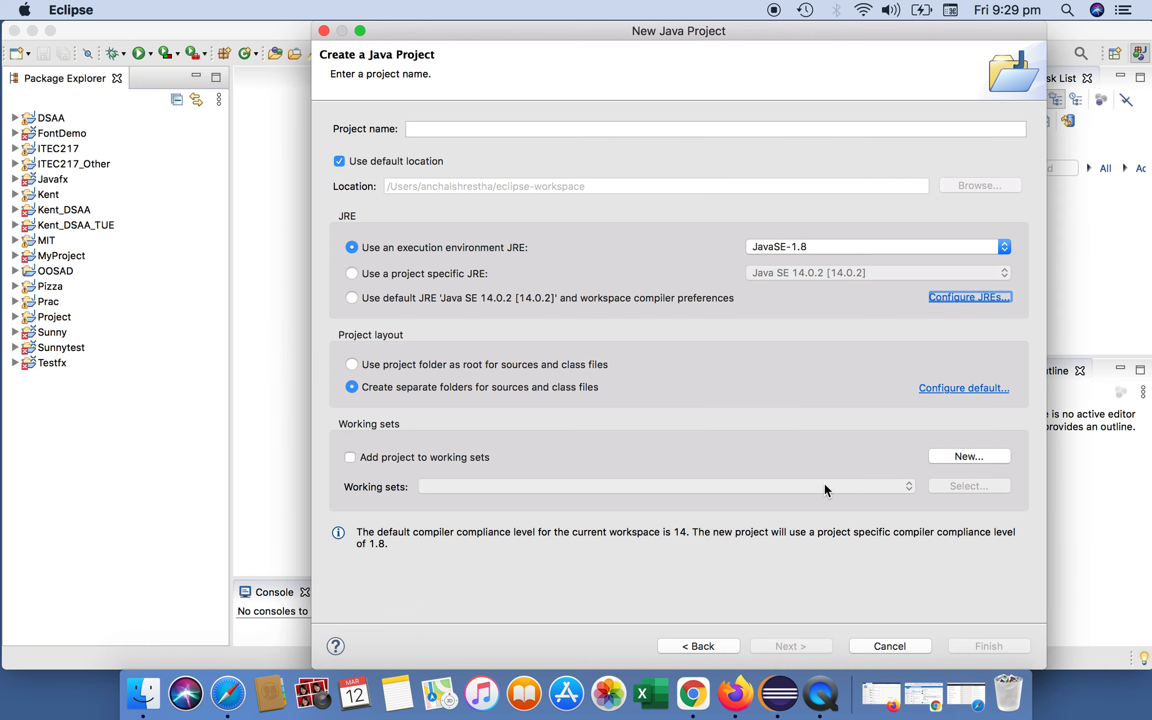
{"action": "left_click", "coordinate": [470, 131]}
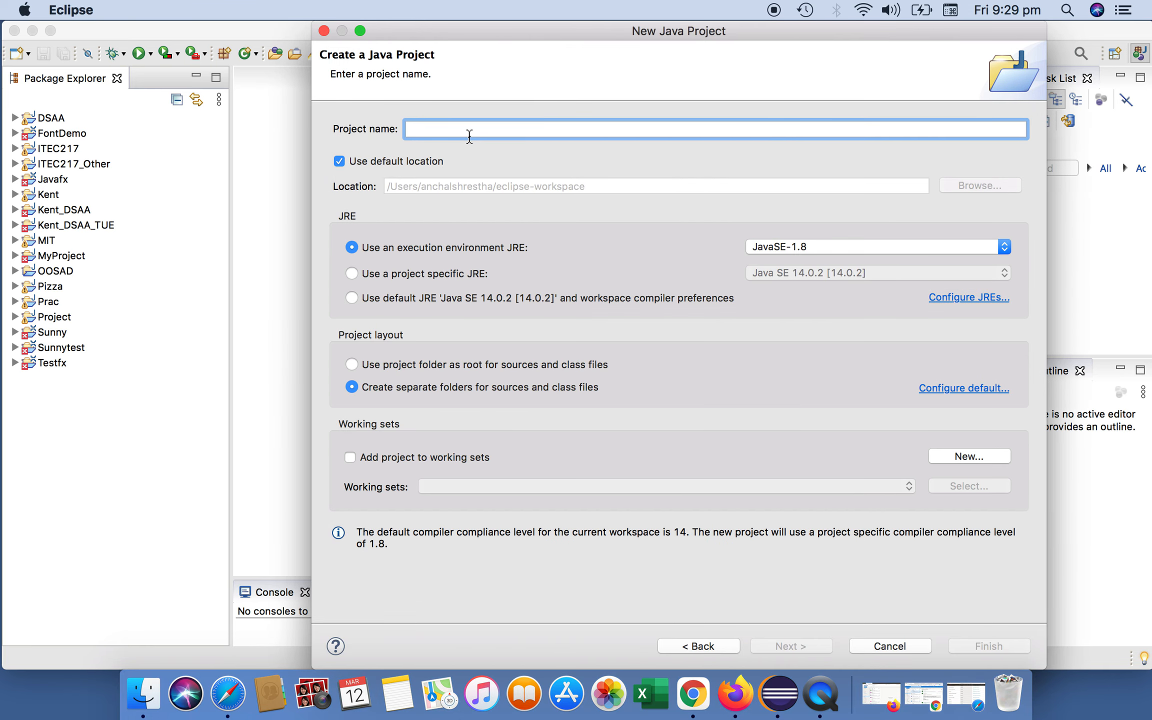
{"action": "type", "text": "Real"}
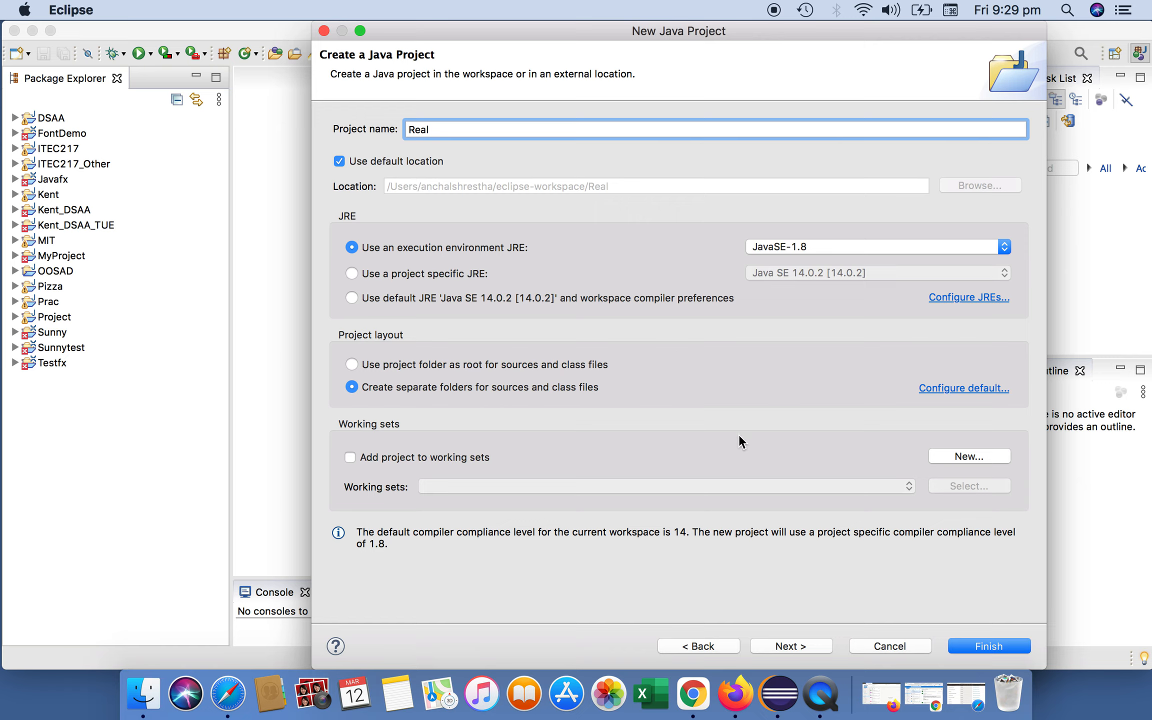
{"action": "key", "text": "BackSpace"}
{"action": "key", "text": "BackSpace"}
{"action": "key", "text": "BackSpace"}
{"action": "key", "text": "BackSpace"}
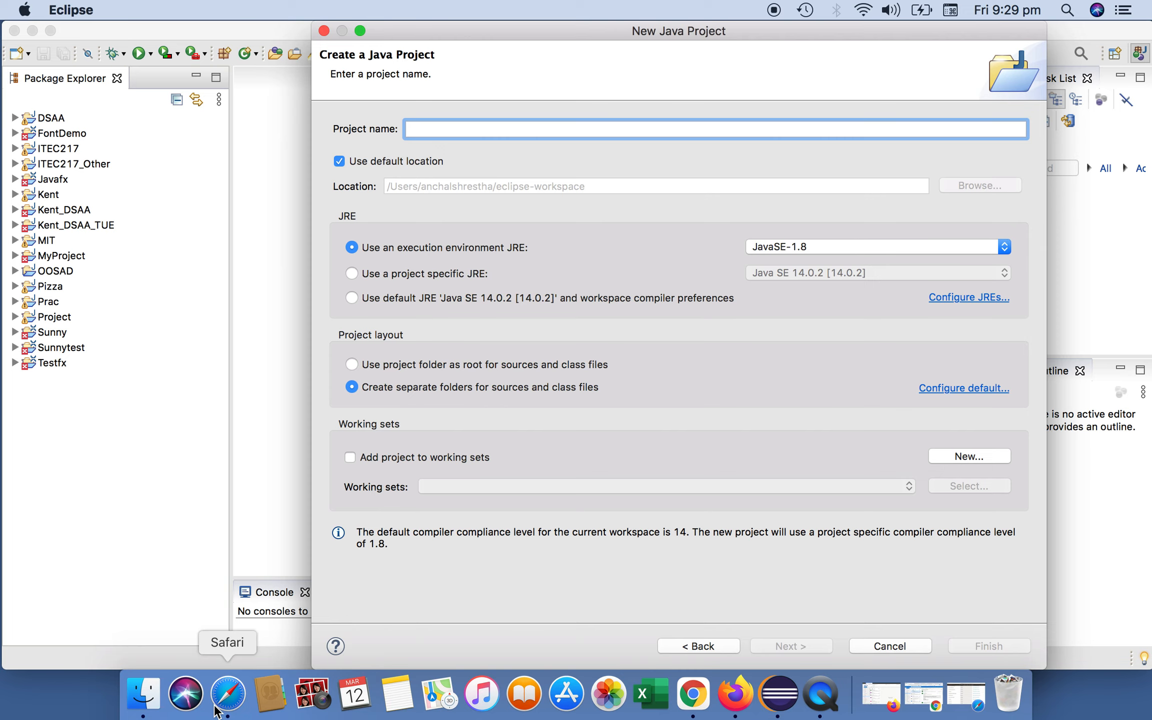
- Switch to Safari and look through the Java SE Development Kit 8 download list
{"action": "left_click", "coordinate": [228, 697]}
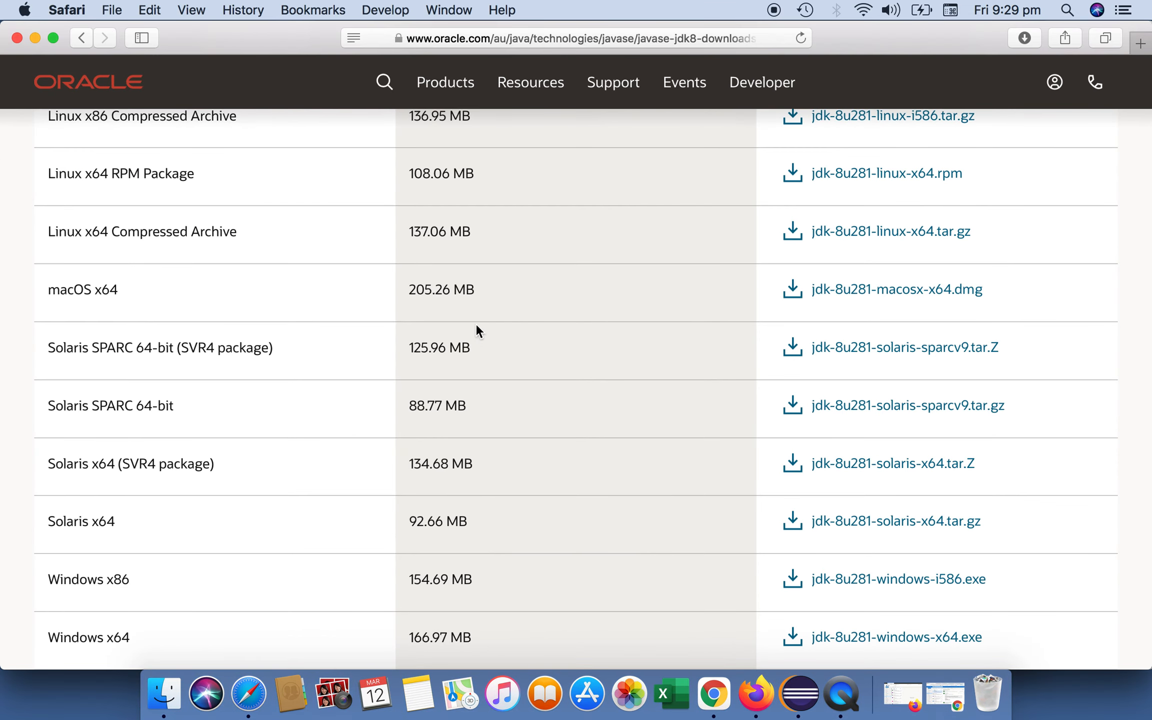
{"action": "scroll", "coordinate": [569, 289], "scroll_direction": "up", "scroll_amount": 20}
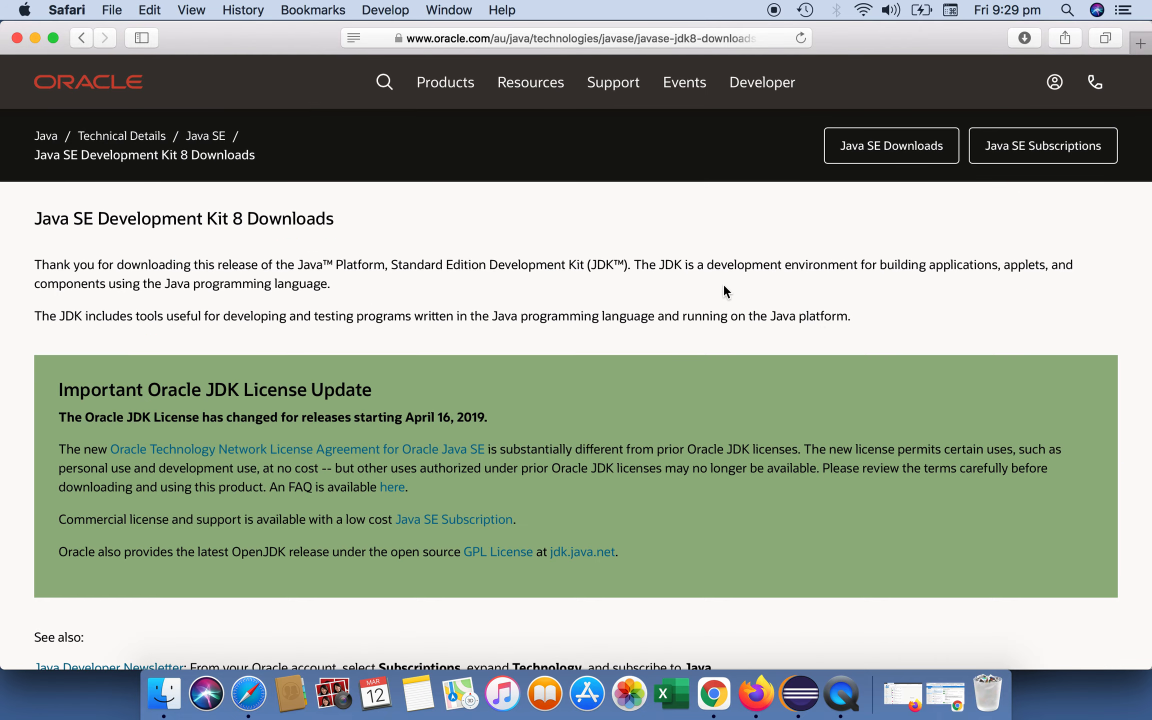
{"action": "scroll", "coordinate": [727, 344], "scroll_direction": "down", "scroll_amount": 15}
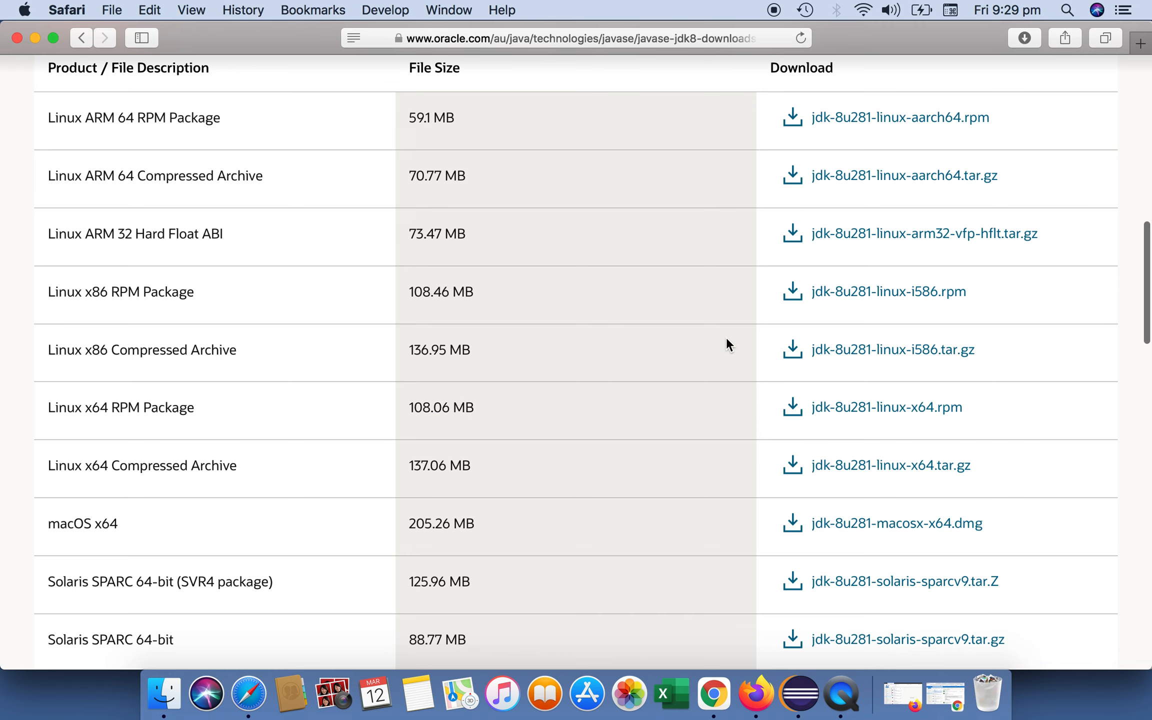
{"action": "scroll", "coordinate": [615, 488], "scroll_direction": "down", "scroll_amount": 4}
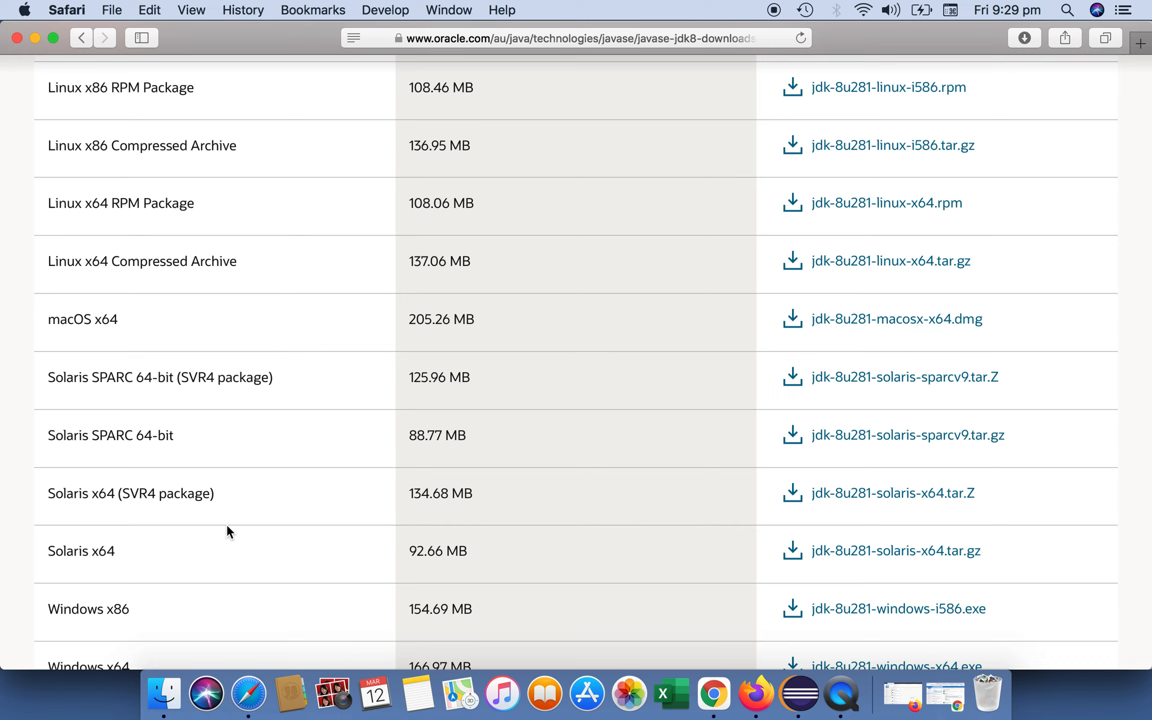
- Open the downloaded jdk-8u281-macosx-x64.dmg from Downloads and launch the JDK 8 Update 281.pkg installer
{"action": "left_click", "coordinate": [164, 699]}
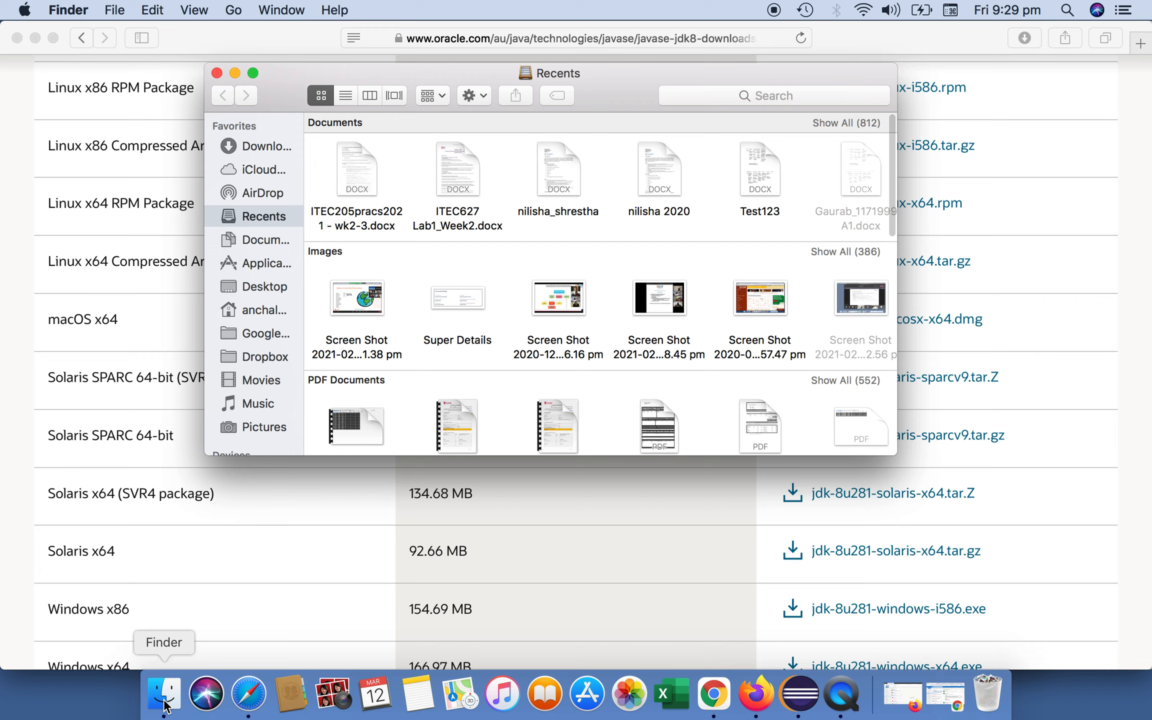
{"action": "left_click", "coordinate": [261, 149]}
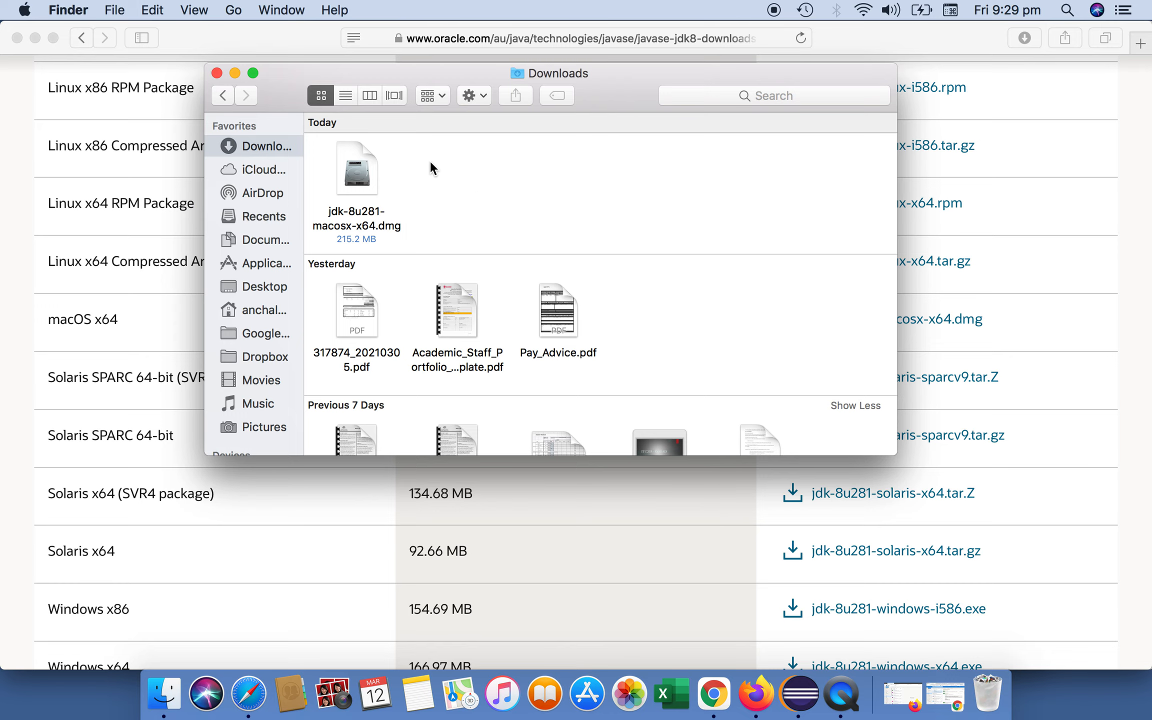
{"action": "left_click", "coordinate": [34, 38]}
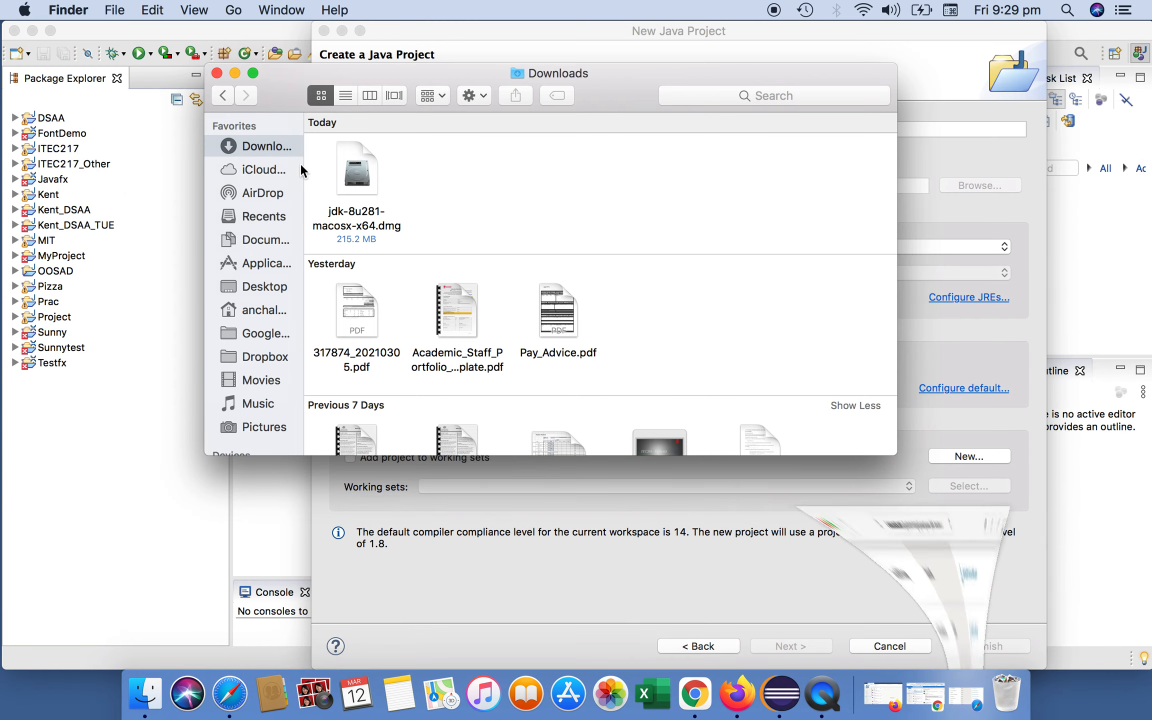
{"action": "left_click", "coordinate": [358, 178]}
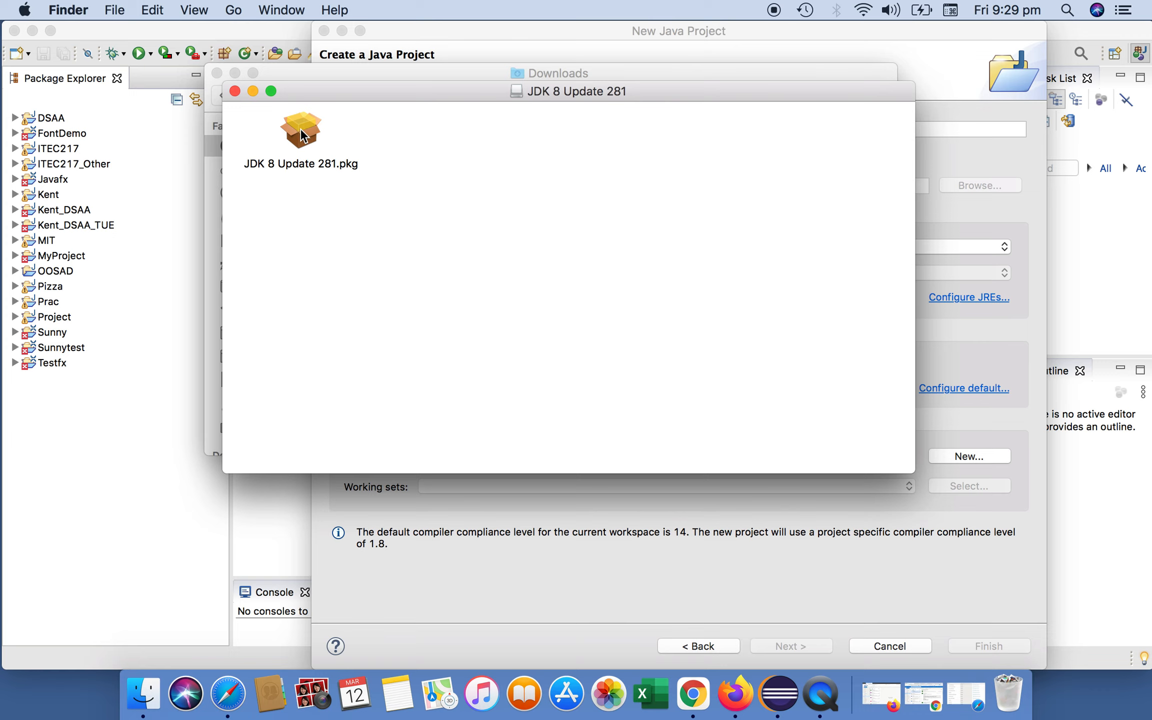
{"action": "double_click", "coordinate": [301, 132]}
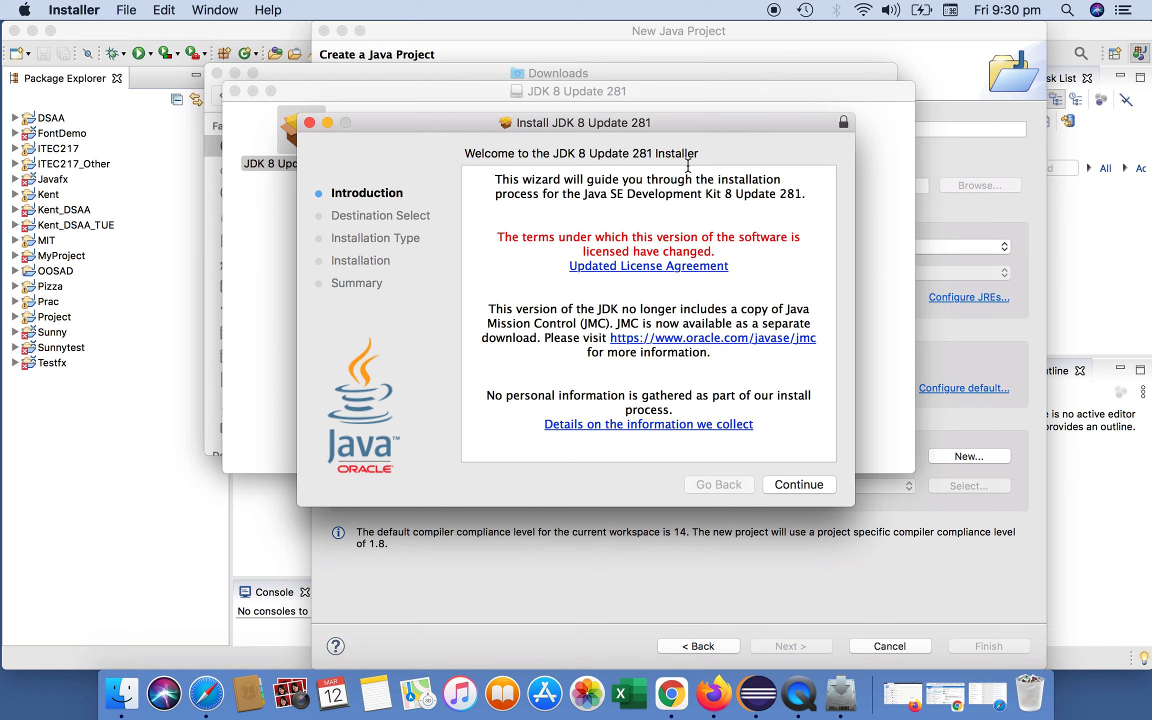
- Proceed with the standard JDK 8 Update 281 installation and enter the account password to authorize it
{"action": "left_click", "coordinate": [812, 485]}
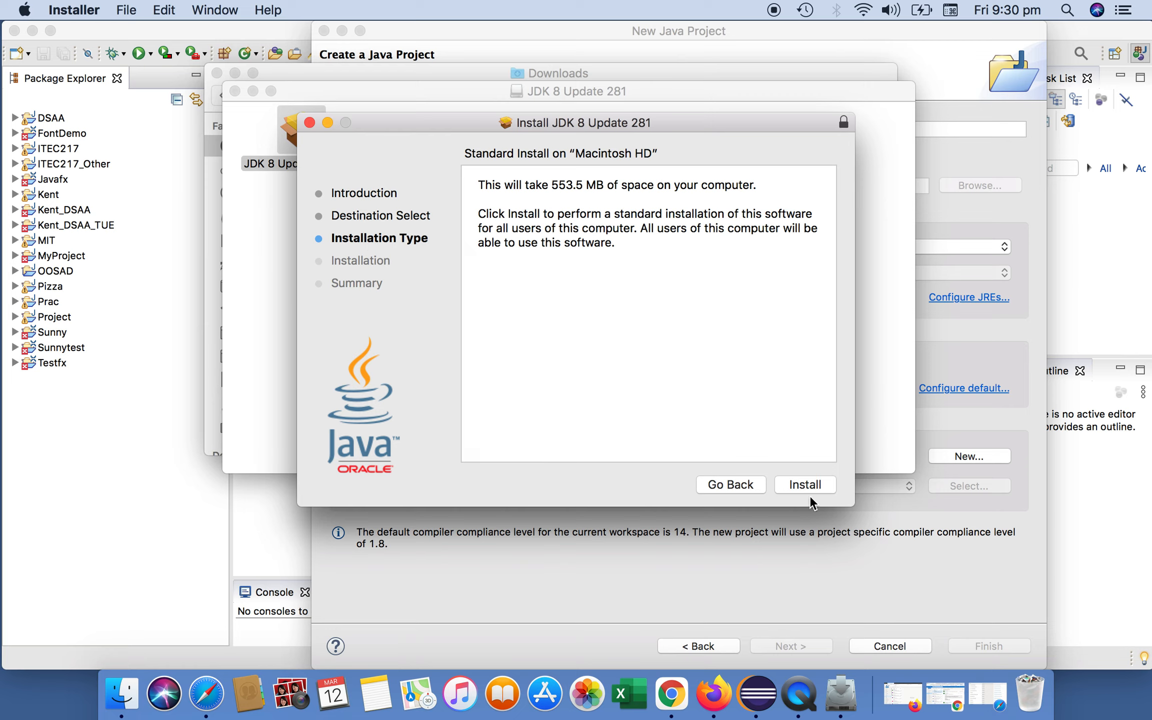
{"action": "left_click", "coordinate": [797, 484]}
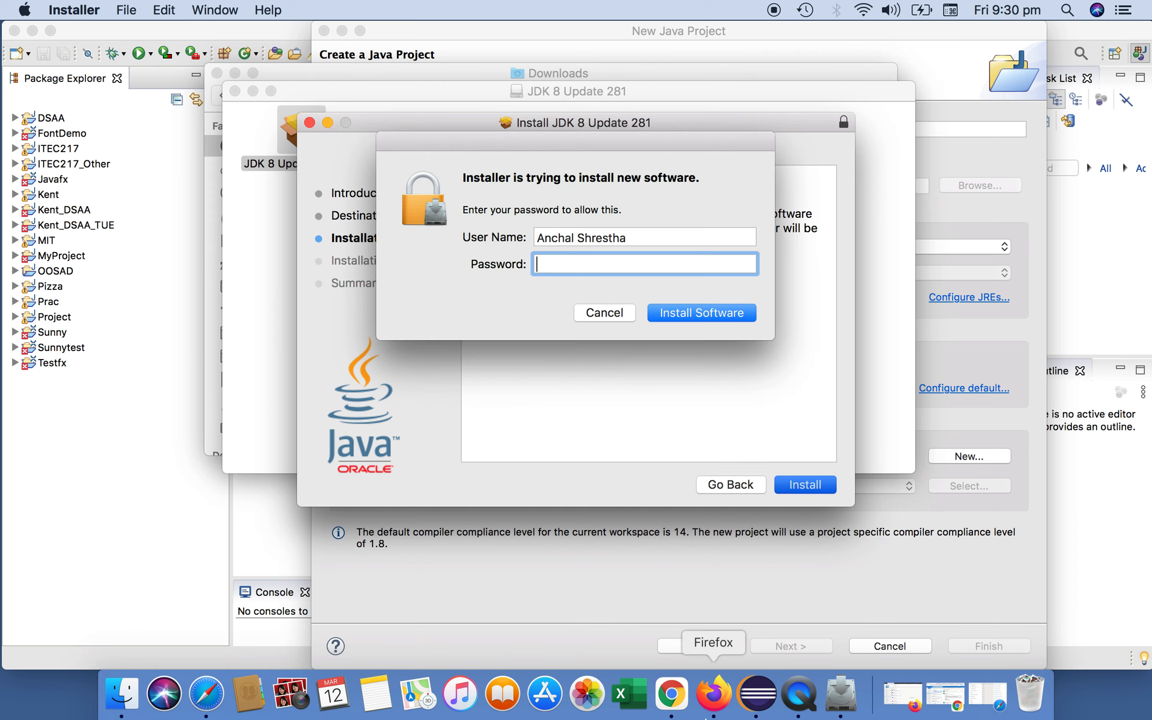
{"action": "type", "text": "••••••••••"}
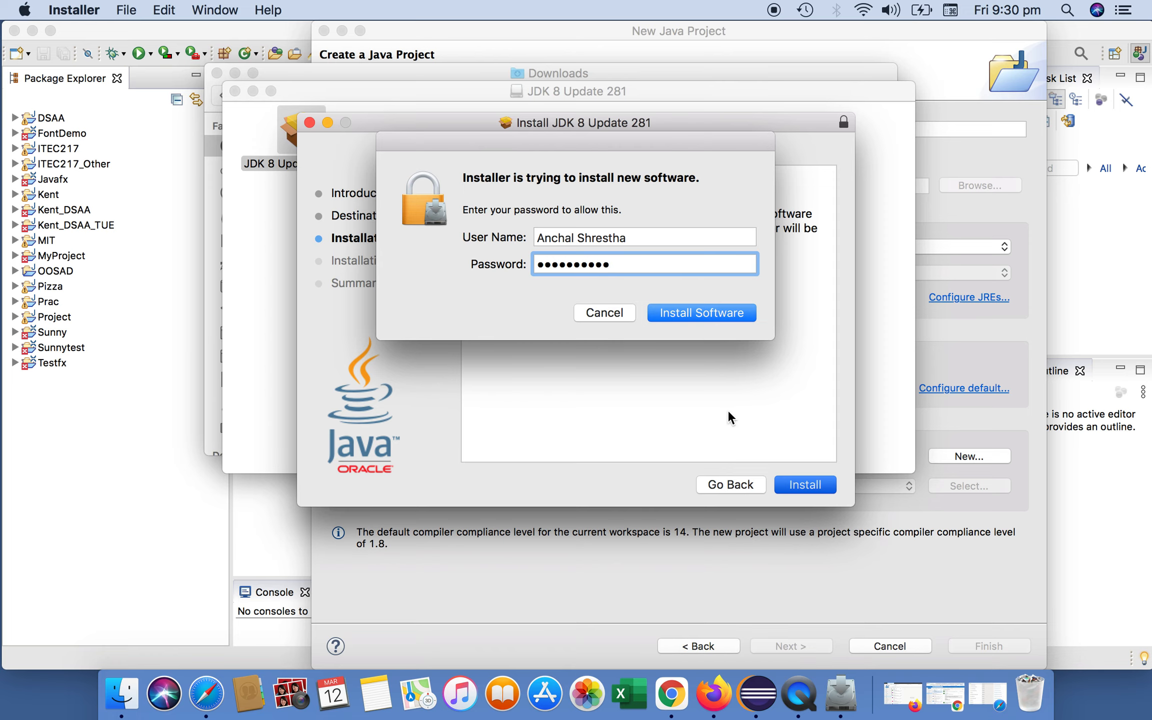
{"action": "left_click", "coordinate": [709, 312]}
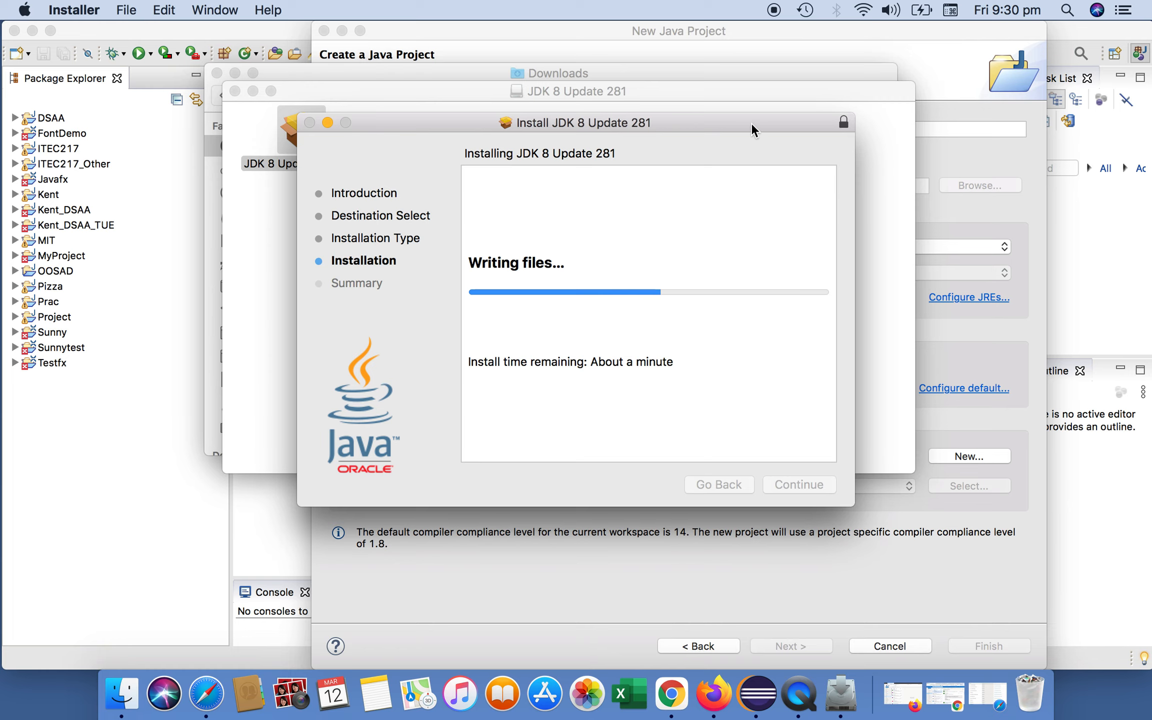
- Close the finished installer, keep the installer package, and close the disk image and Downloads windows
{"action": "left_click_drag", "start_coordinate": [719, 124], "coordinate": [715, 188]}
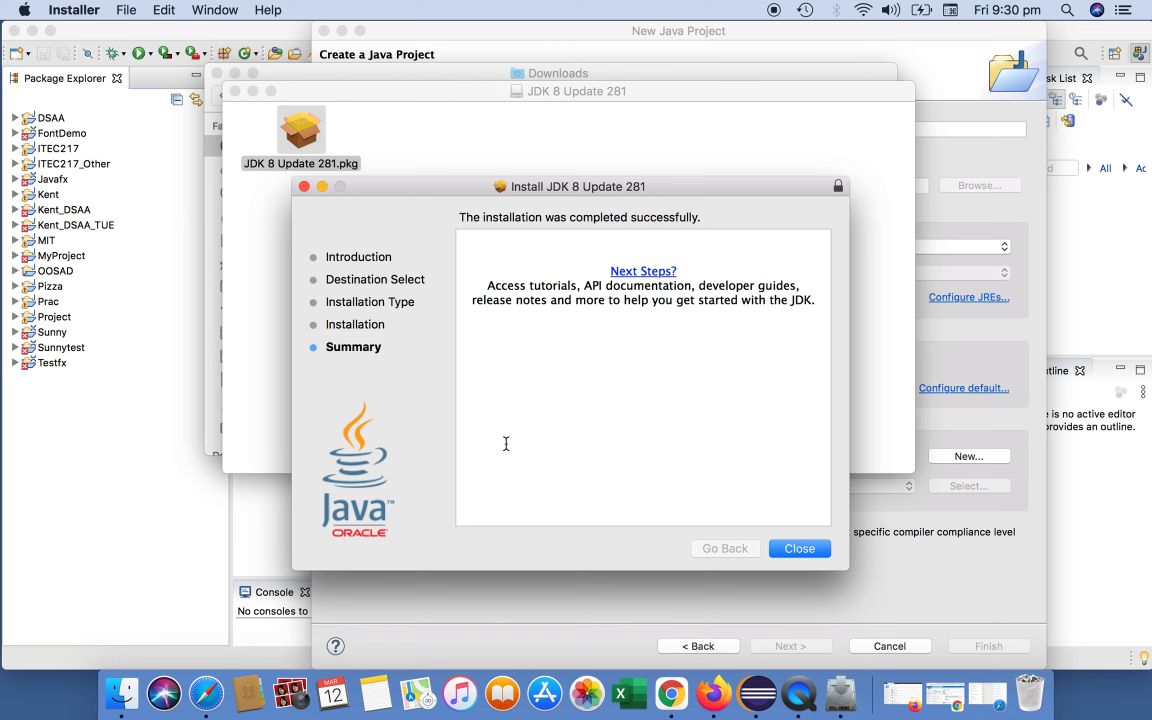
{"action": "left_click", "coordinate": [795, 547]}
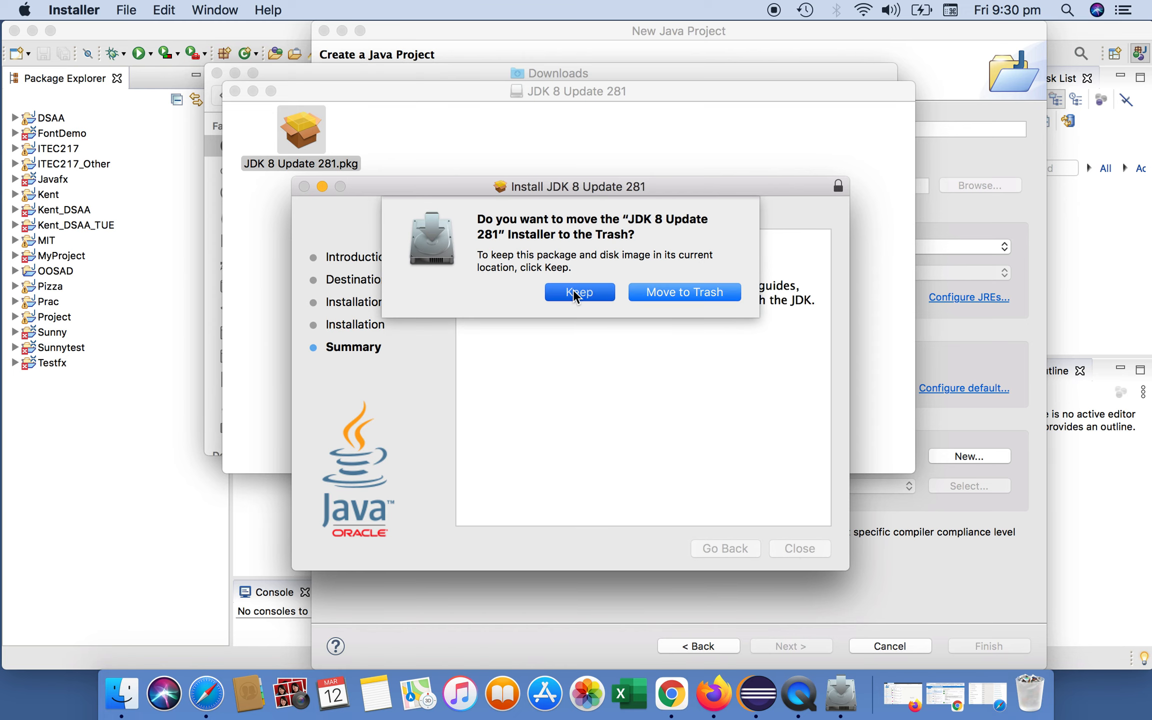
{"action": "left_click", "coordinate": [575, 291]}
{"action": "left_click", "coordinate": [234, 91]}
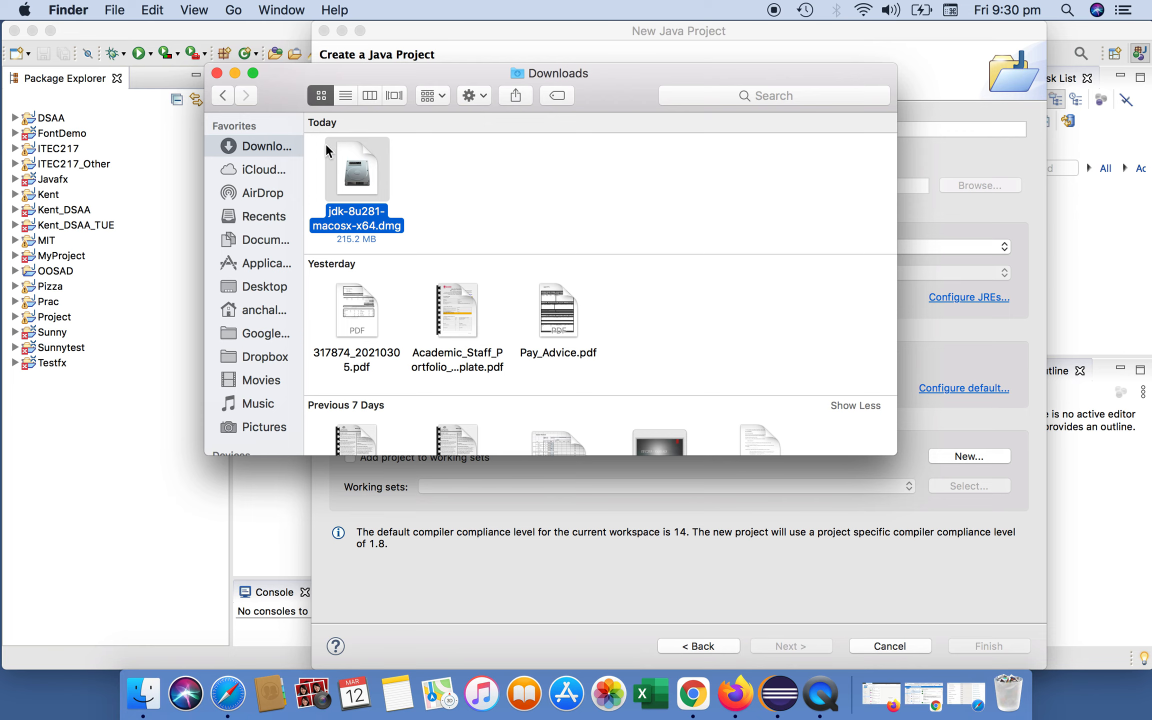
{"action": "left_click", "coordinate": [217, 73]}
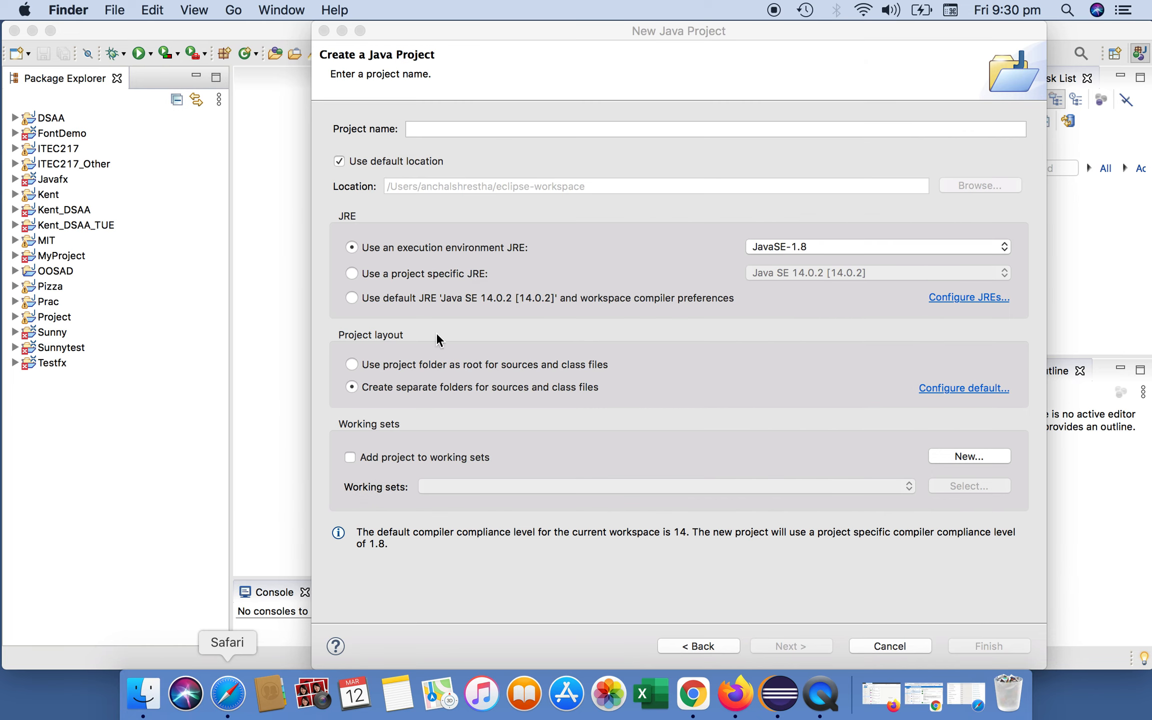
- Browse Macintosh HD to Library/Java/JavaVirtualMachines to examine the installed JDK folders, then return to the project dialog
{"action": "left_click", "coordinate": [848, 33]}
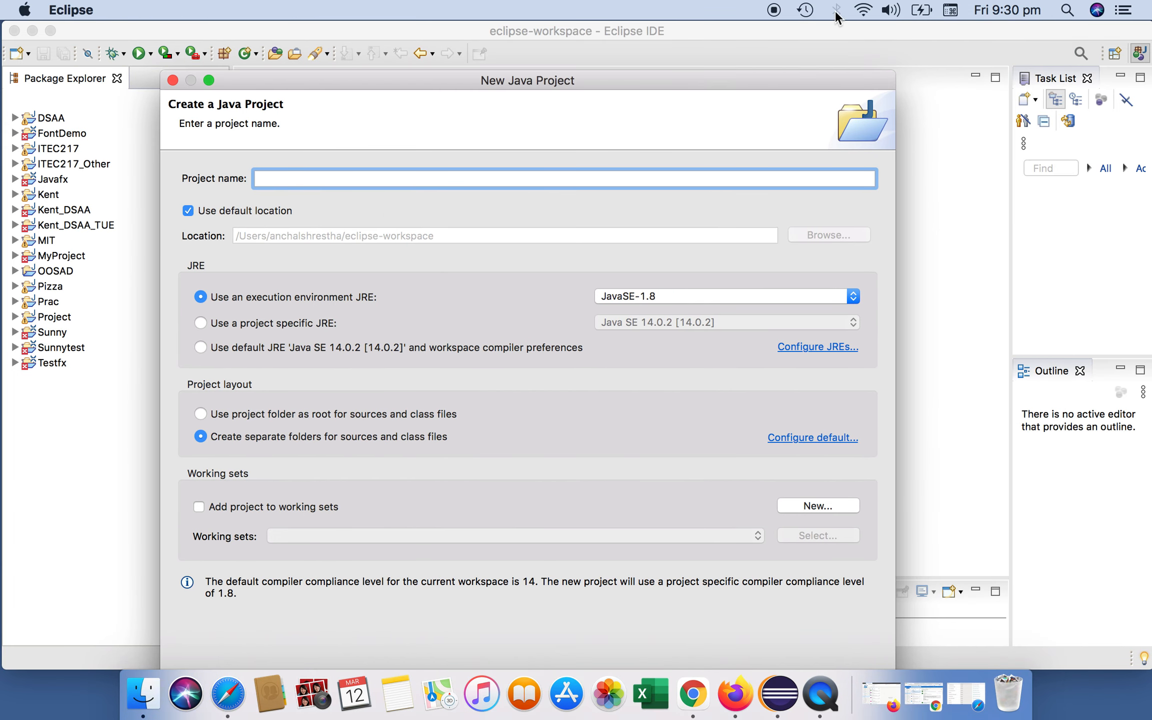
{"action": "left_click_drag", "start_coordinate": [909, 29], "coordinate": [730, 20]}
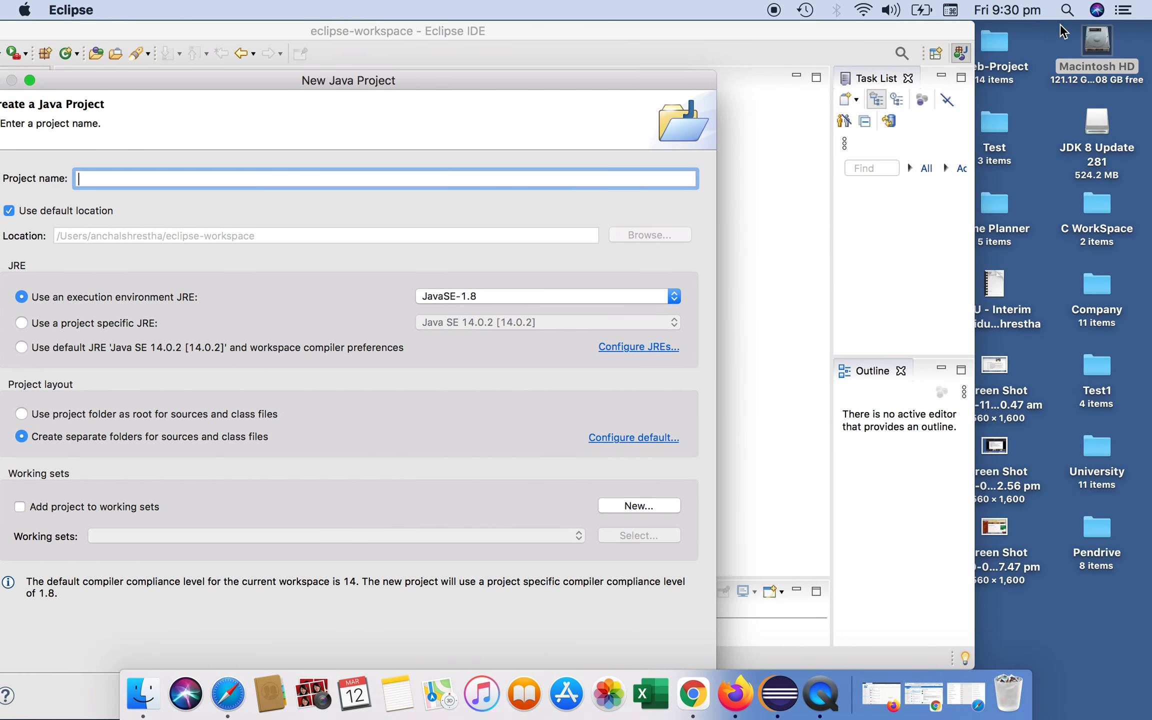
{"action": "left_click", "coordinate": [1094, 42]}
{"action": "double_click", "coordinate": [1095, 42]}
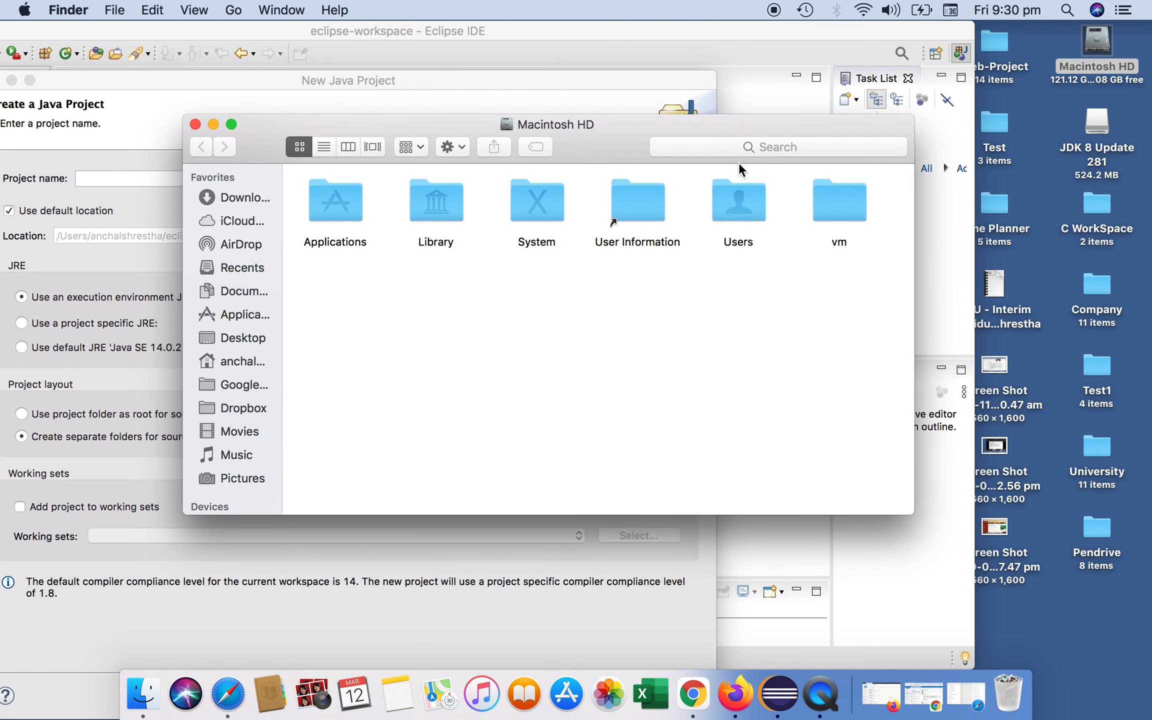
{"action": "double_click", "coordinate": [435, 202]}
{"action": "double_click", "coordinate": [554, 322]}
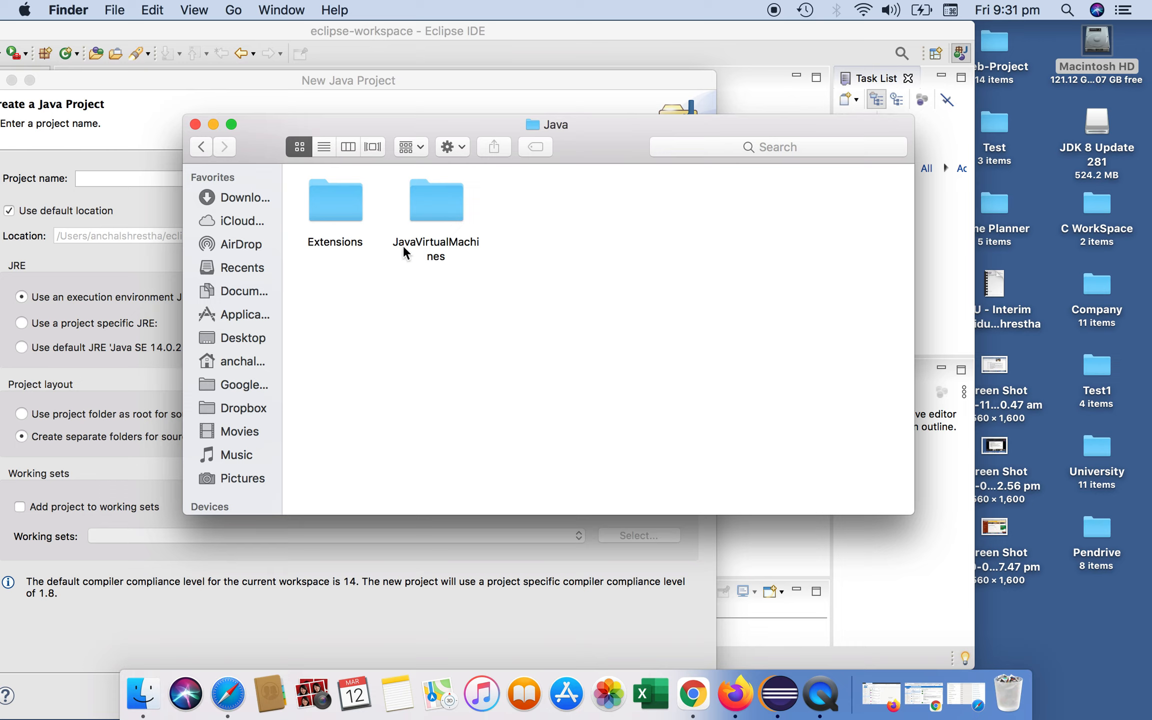
{"action": "double_click", "coordinate": [437, 207]}
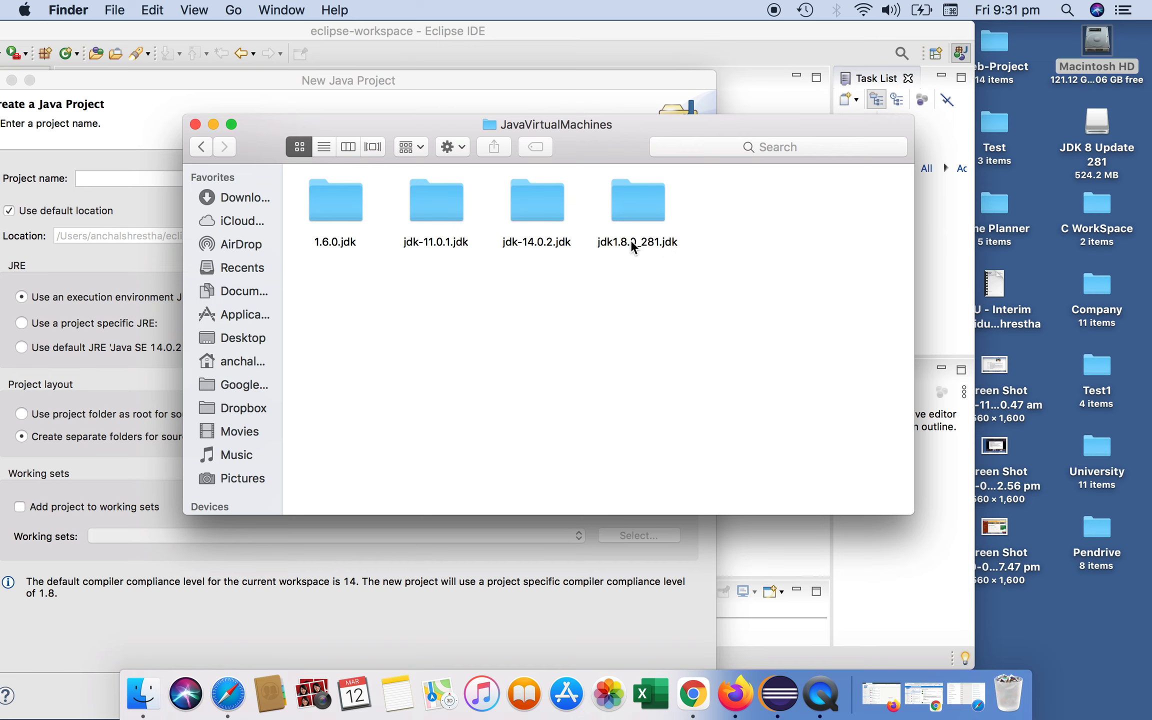
{"action": "left_click", "coordinate": [195, 124]}
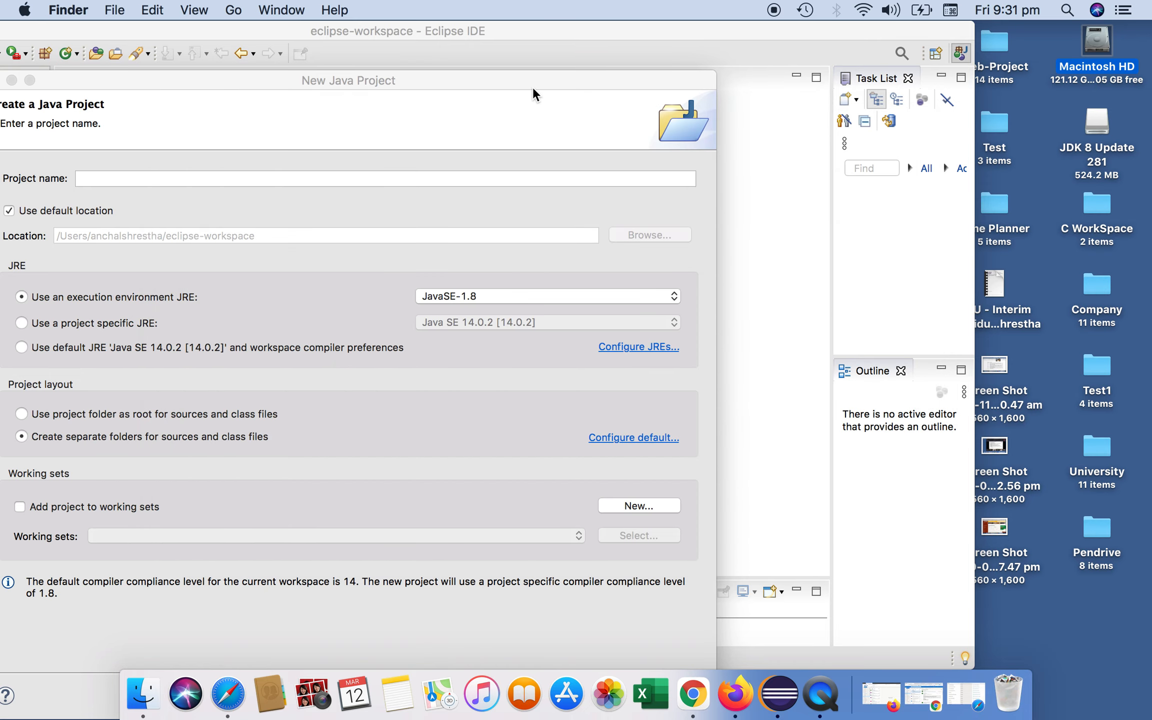
{"action": "left_click_drag", "start_coordinate": [575, 78], "coordinate": [831, 55]}
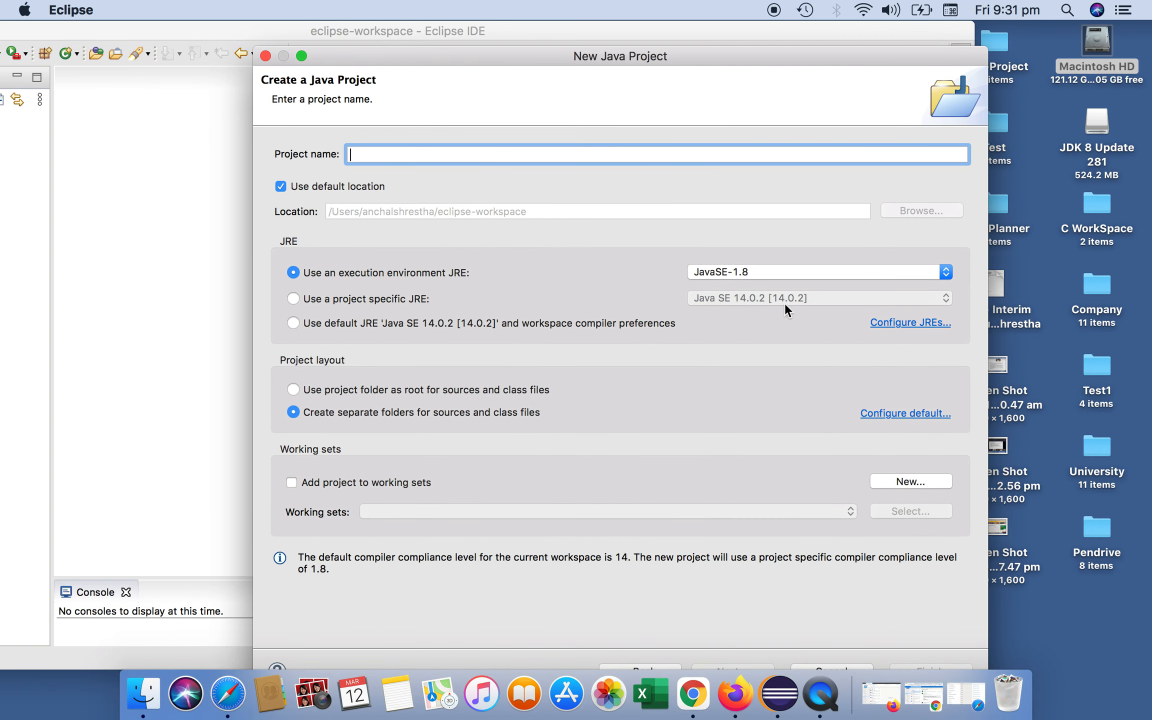
- Open the installed JREs configuration and search the JavaVirtualMachines directory, selecting jdk1.8.0_281.jdk to add it
{"action": "left_click", "coordinate": [909, 324]}
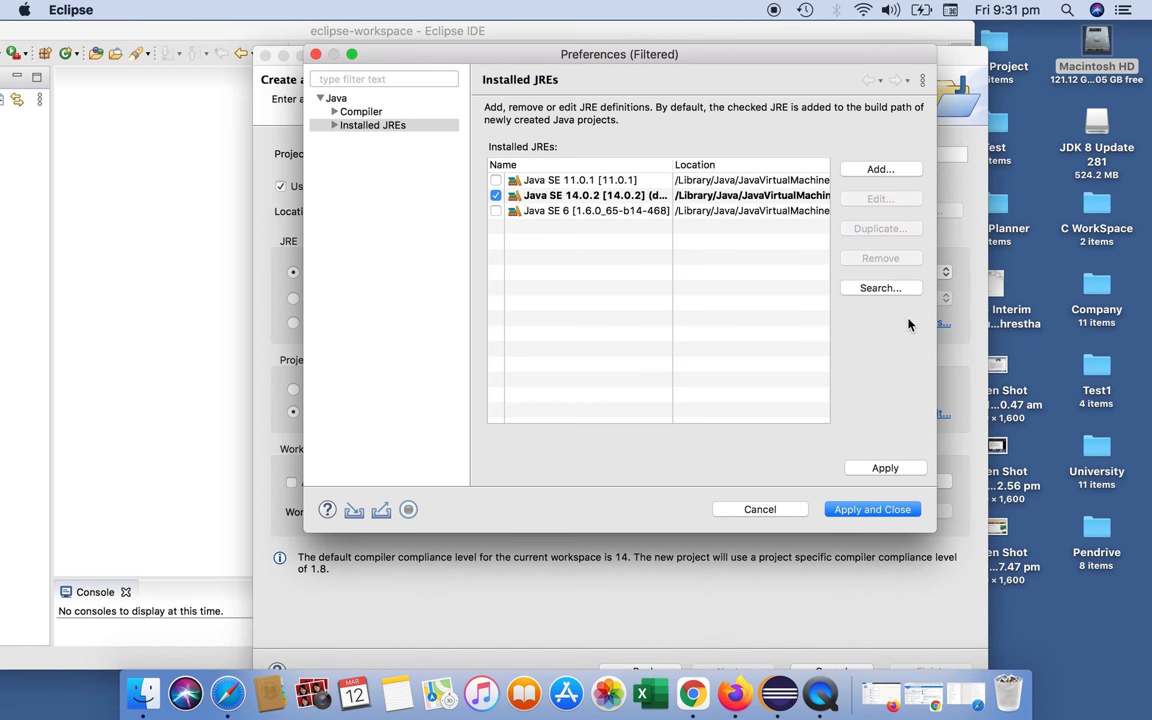
{"action": "left_click_drag", "start_coordinate": [727, 53], "coordinate": [624, 69]}
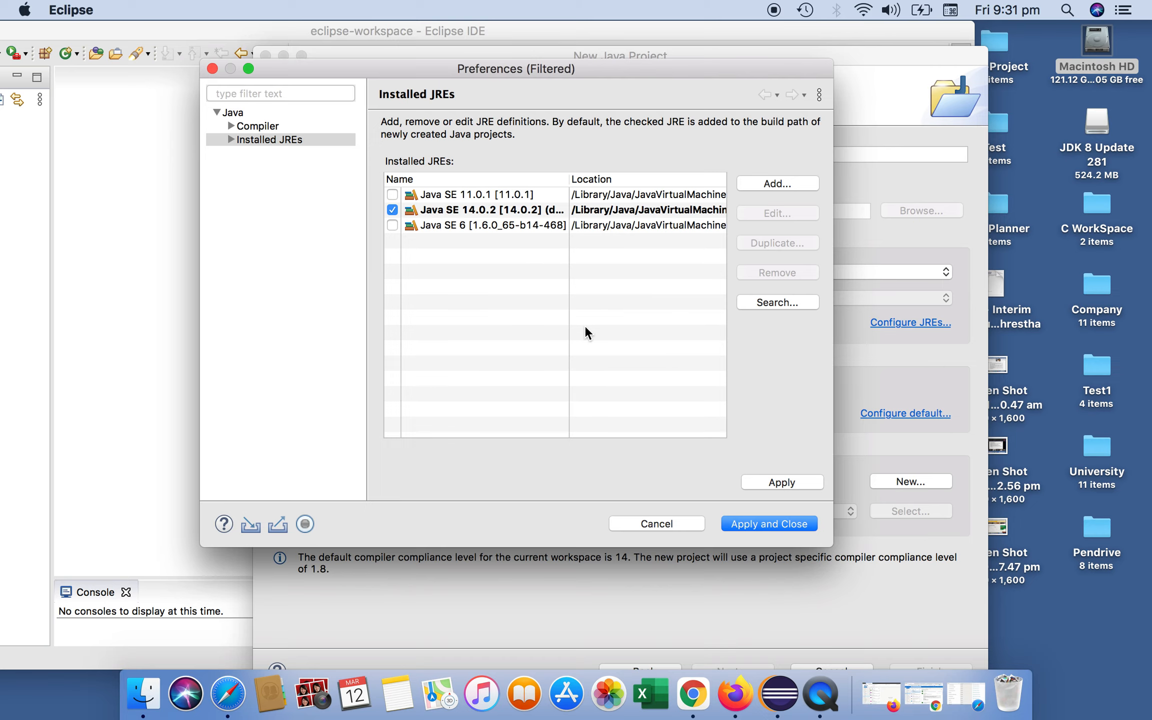
{"action": "left_click", "coordinate": [771, 301]}
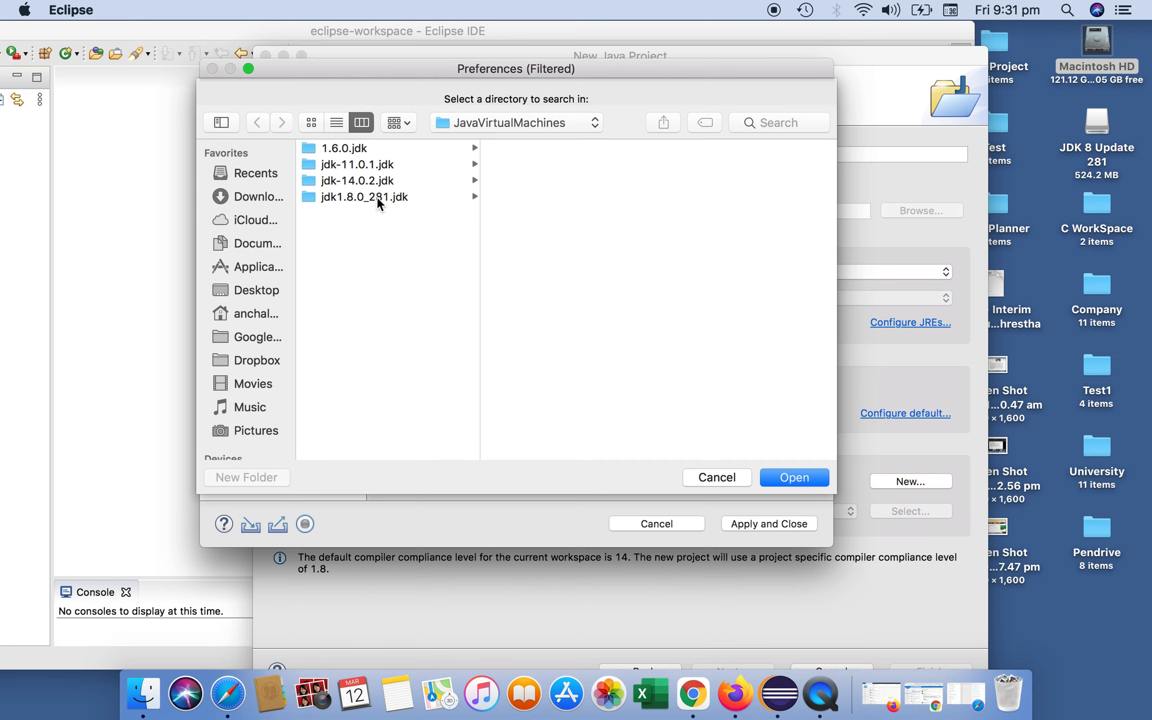
{"action": "left_click", "coordinate": [358, 197]}
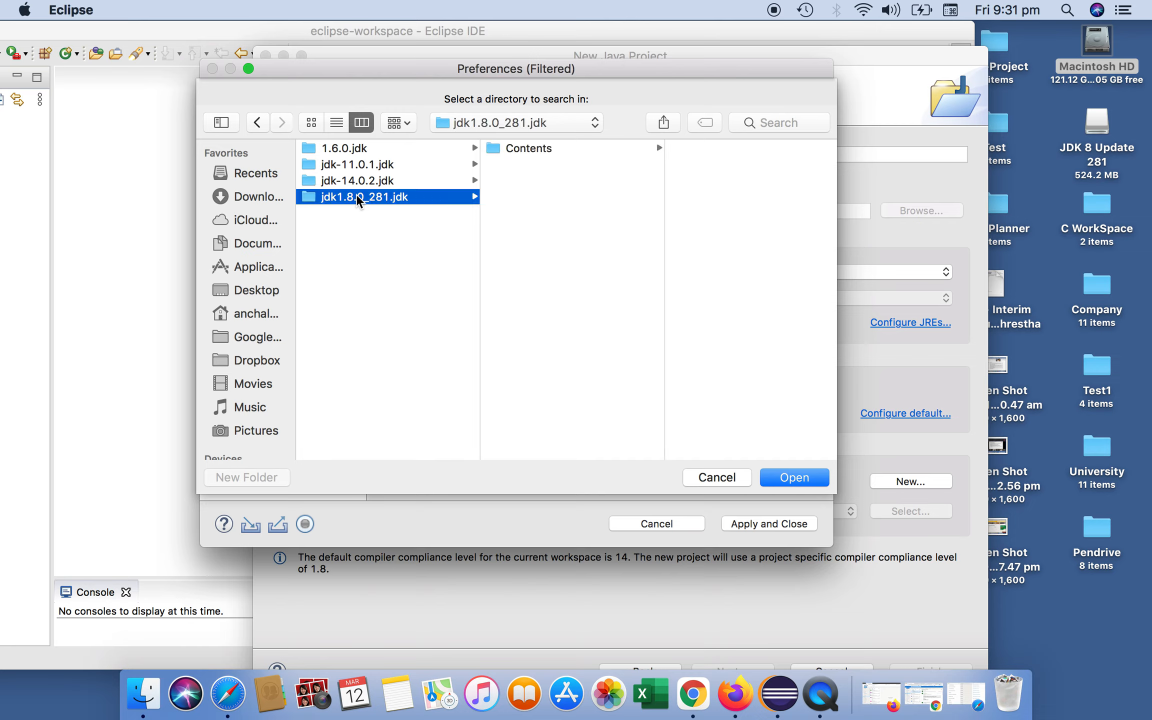
{"action": "left_click", "coordinate": [798, 479]}
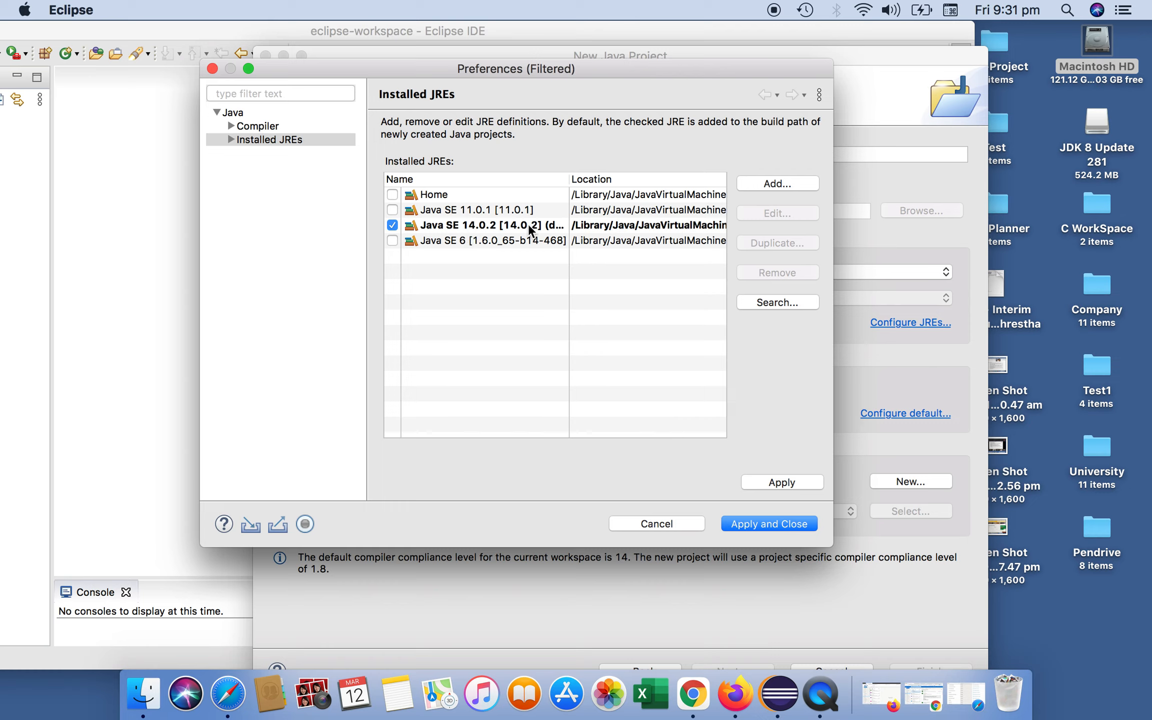
- Make the newly added Home JRE from jdk1.8.0_281 the default, then apply and close the preferences
{"action": "left_click", "coordinate": [494, 194]}
{"action": "left_click", "coordinate": [393, 195]}
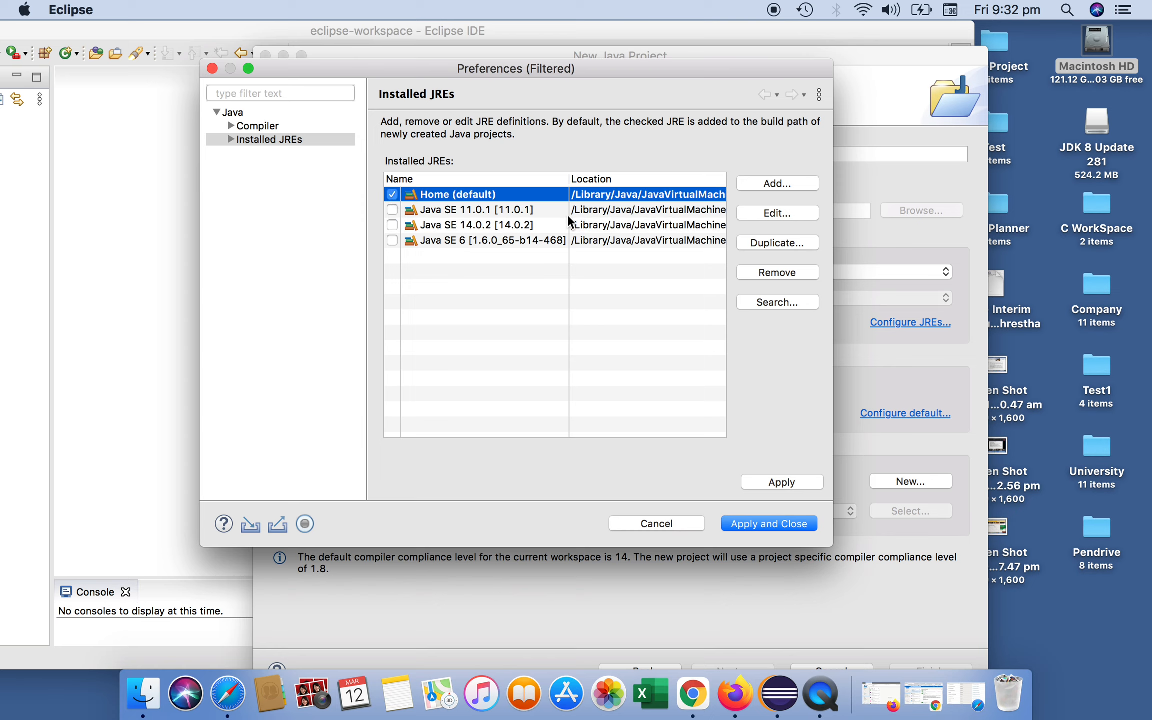
{"action": "scroll", "coordinate": [610, 226], "scroll_direction": "right", "scroll_amount": 5}
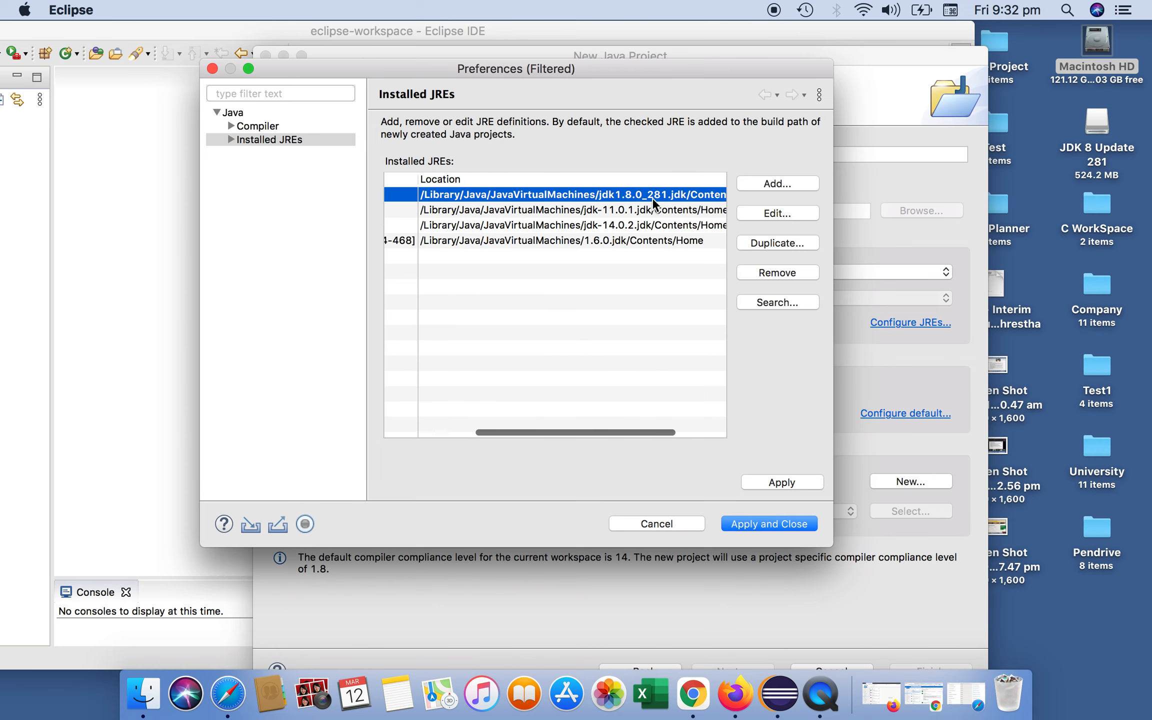
{"action": "scroll", "coordinate": [637, 281], "scroll_direction": "right", "scroll_amount": 5}
{"action": "scroll", "coordinate": [637, 281], "scroll_direction": "left", "scroll_amount": 6}
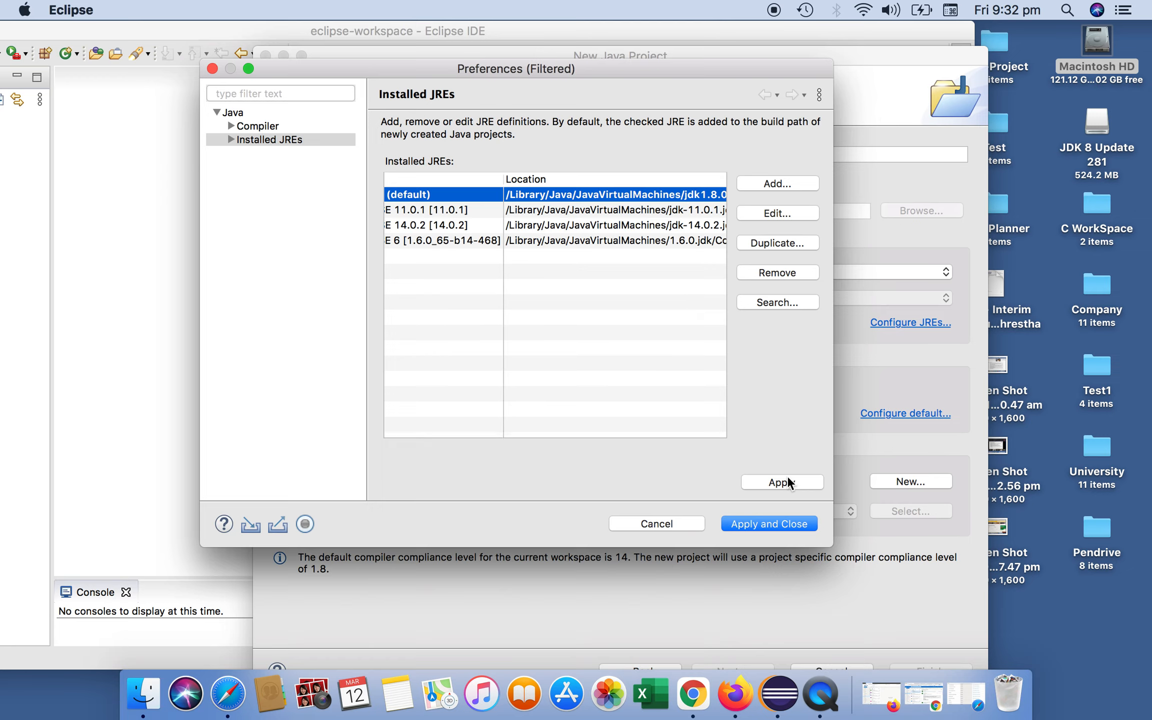
{"action": "scroll", "coordinate": [429, 213], "scroll_direction": "left", "scroll_amount": 4}
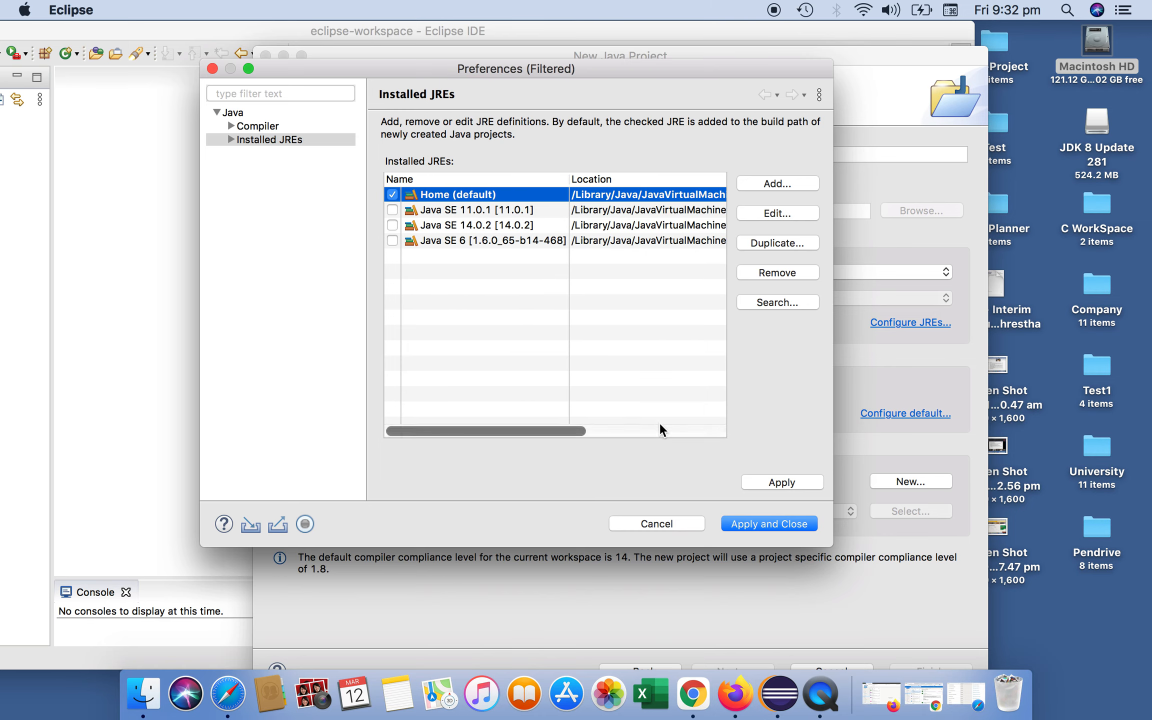
{"action": "left_click", "coordinate": [792, 480]}
{"action": "left_click", "coordinate": [781, 523]}
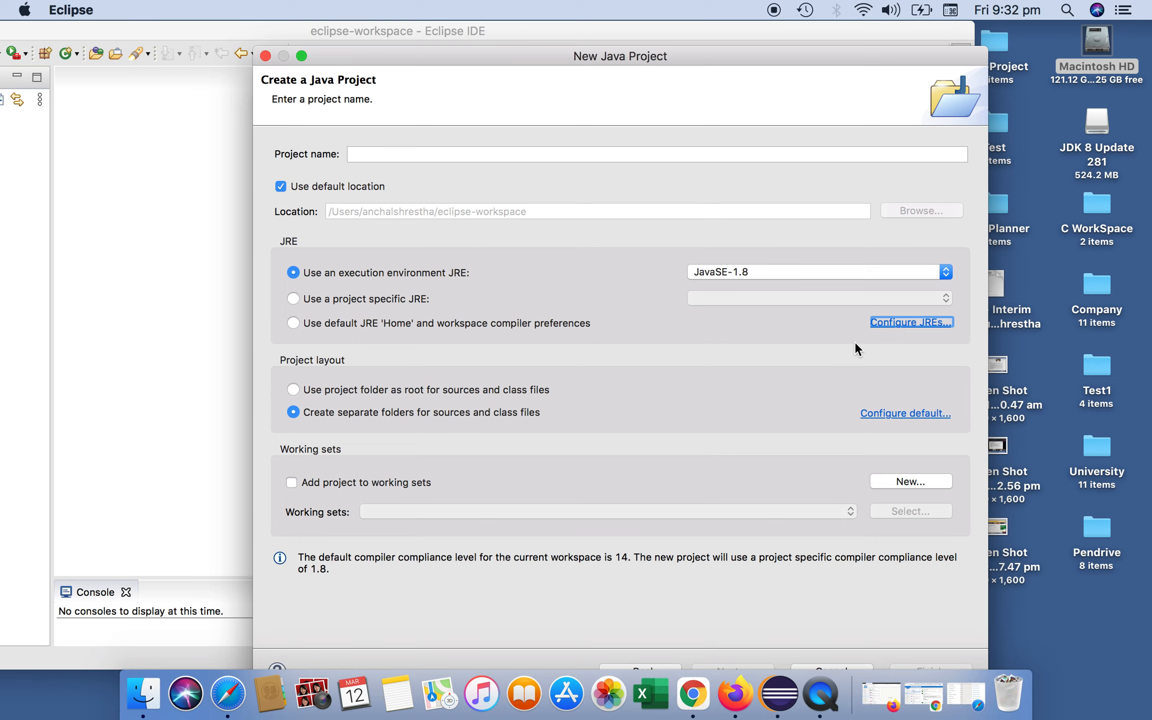
- Reopen the installed JREs list to check the JRE locations, then close the preferences
{"action": "left_click", "coordinate": [919, 323]}
{"action": "scroll", "coordinate": [701, 230], "scroll_direction": "right", "scroll_amount": 5}
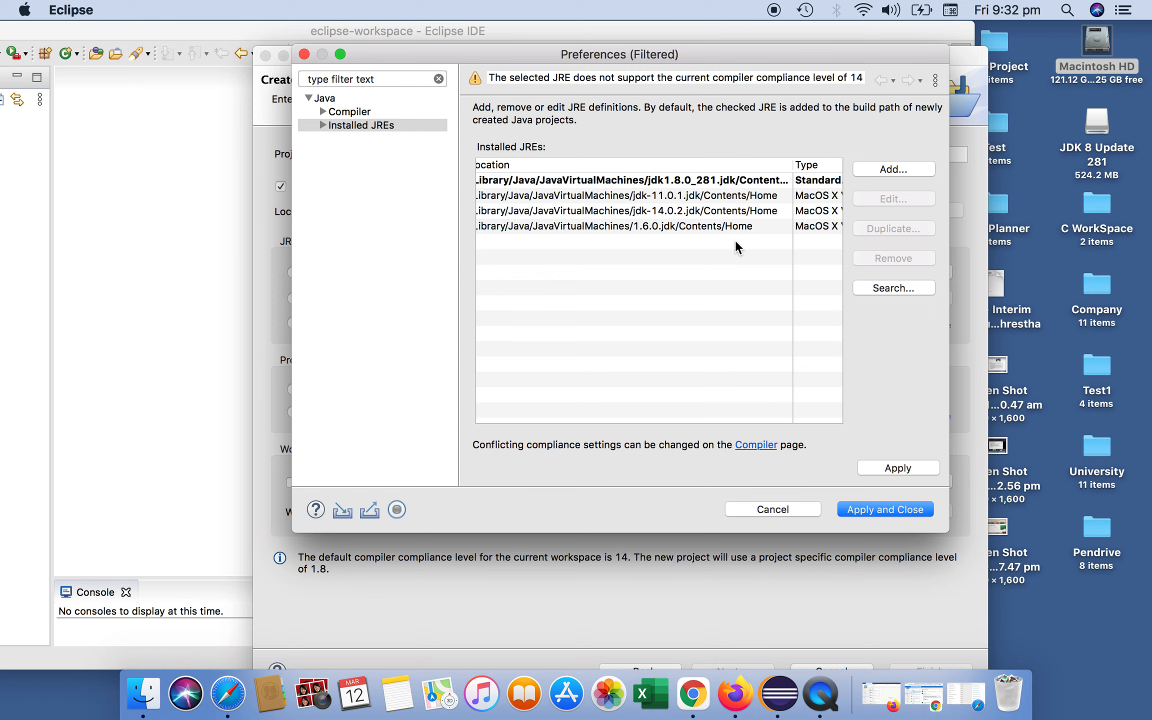
{"action": "left_click", "coordinate": [304, 53]}
- Name the project Real and finish creating it
{"action": "left_click", "coordinate": [427, 156]}
{"action": "type", "text": "Real"}
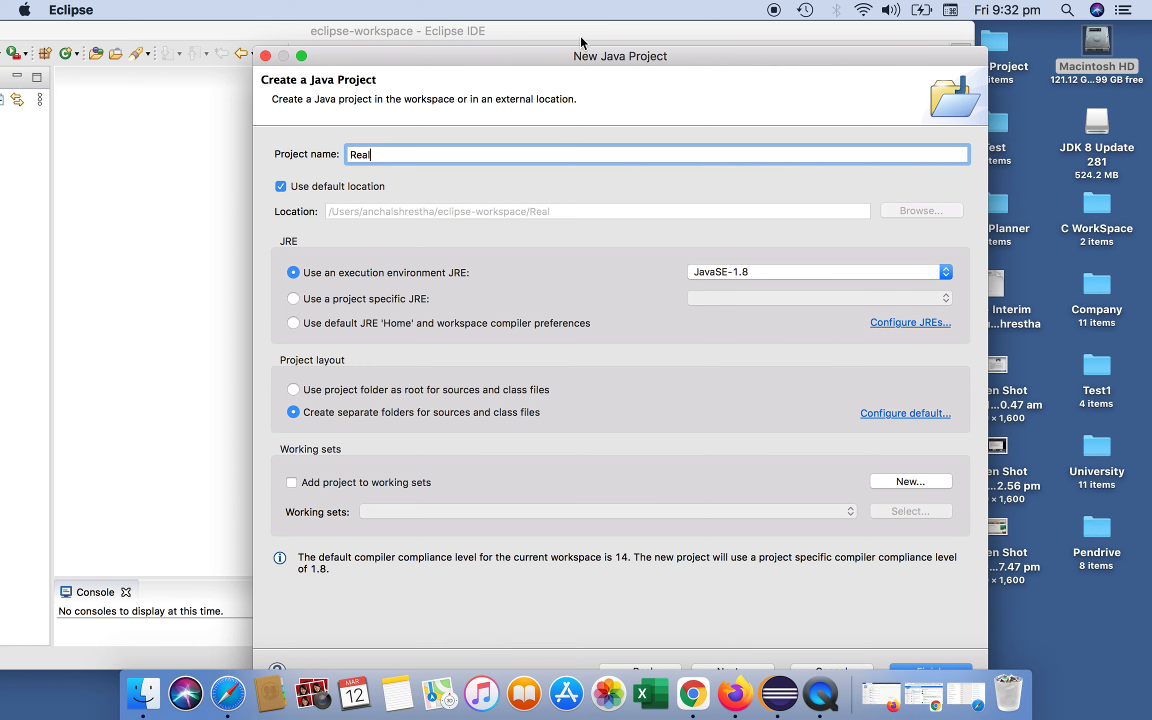
{"action": "left_click_drag", "start_coordinate": [560, 55], "coordinate": [507, 30]}
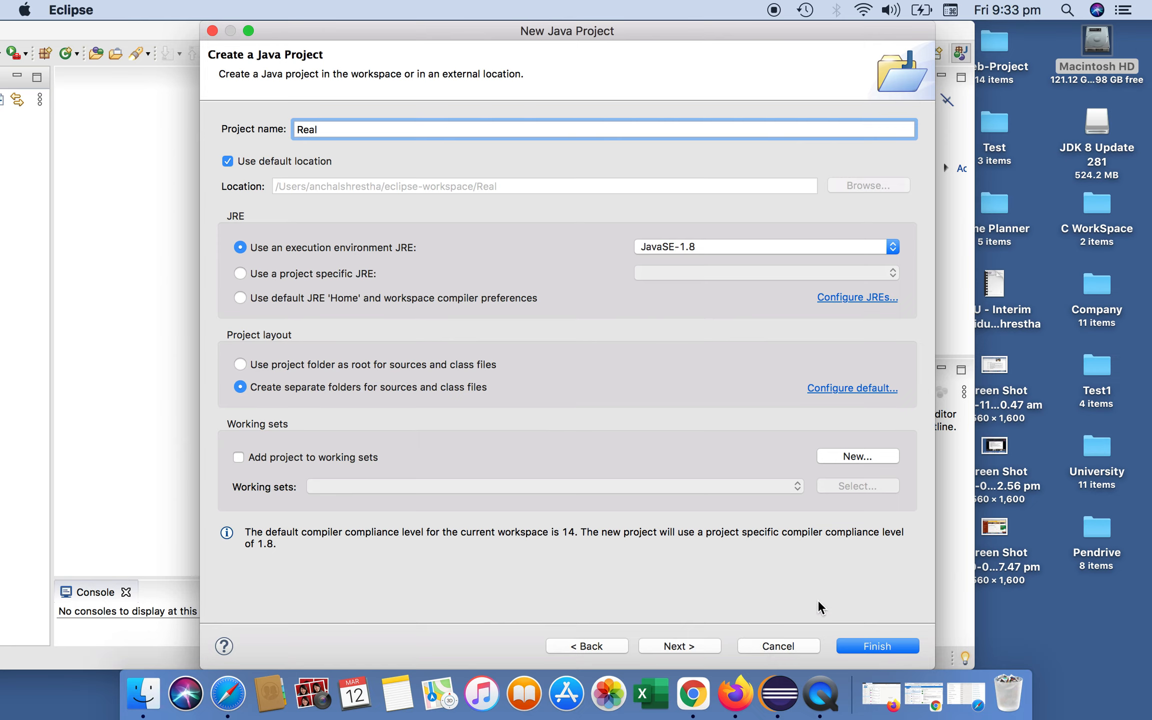
{"action": "left_click", "coordinate": [866, 646]}
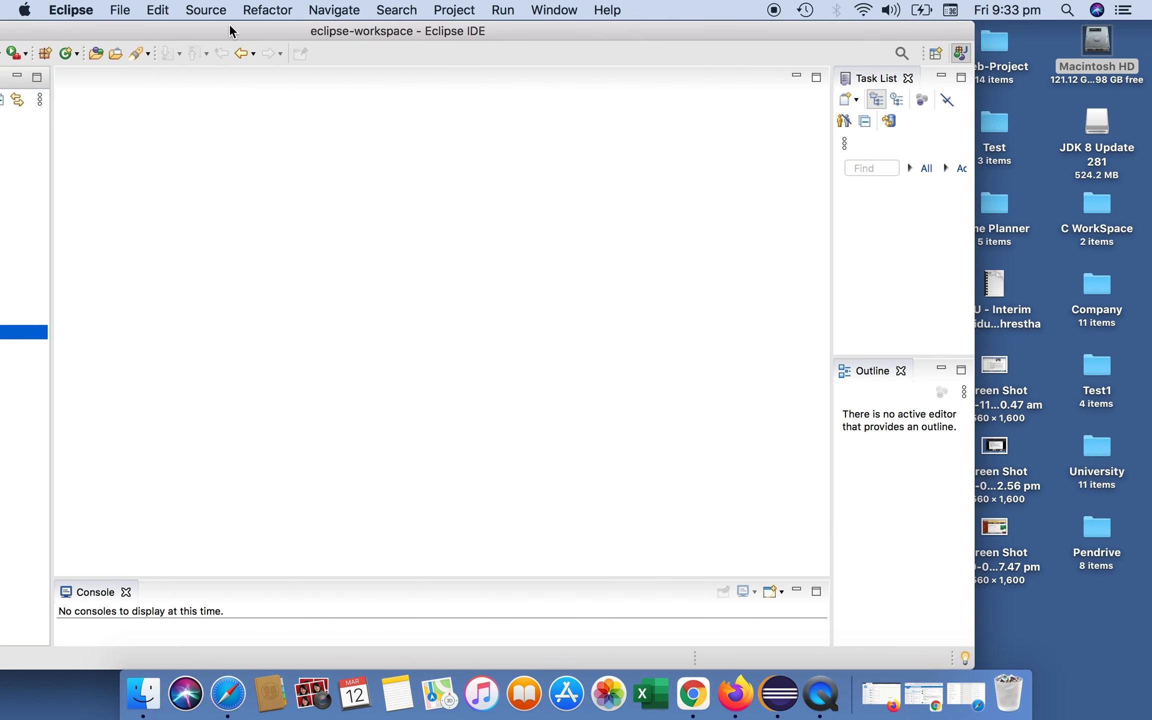
- Expand the Real project's src and application package and open Main.java in the editor
{"action": "left_click_drag", "start_coordinate": [226, 31], "coordinate": [417, 11]}
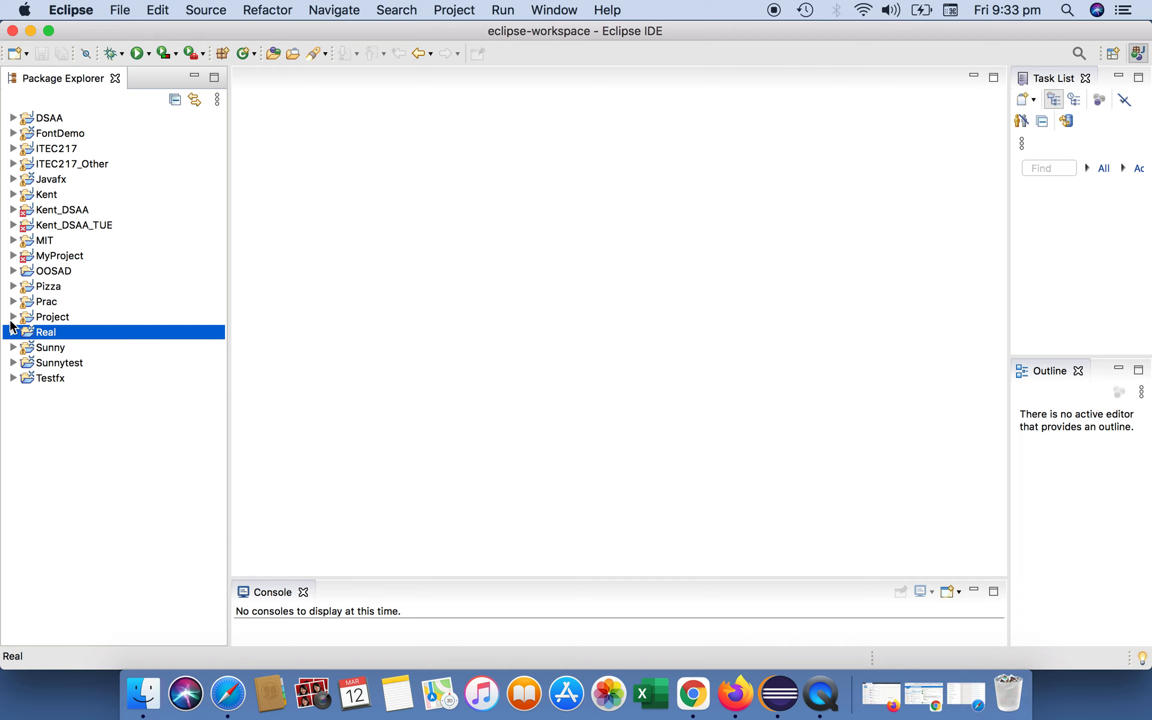
{"action": "left_click", "coordinate": [13, 332]}
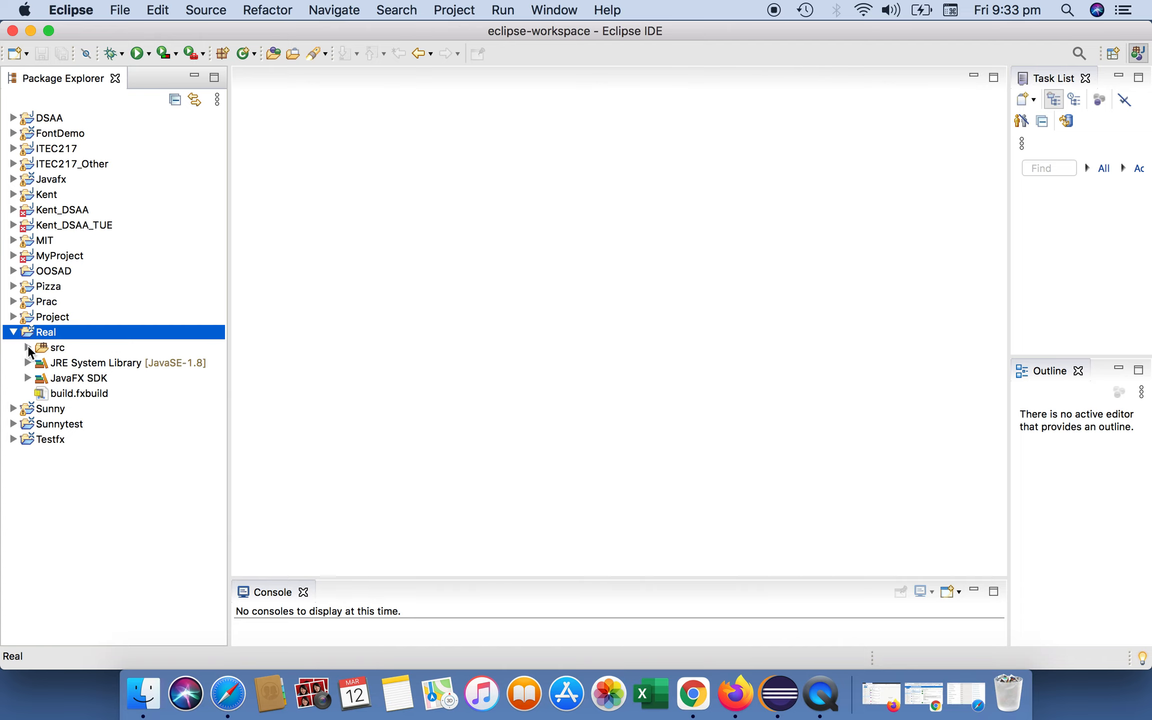
{"action": "left_click", "coordinate": [28, 348]}
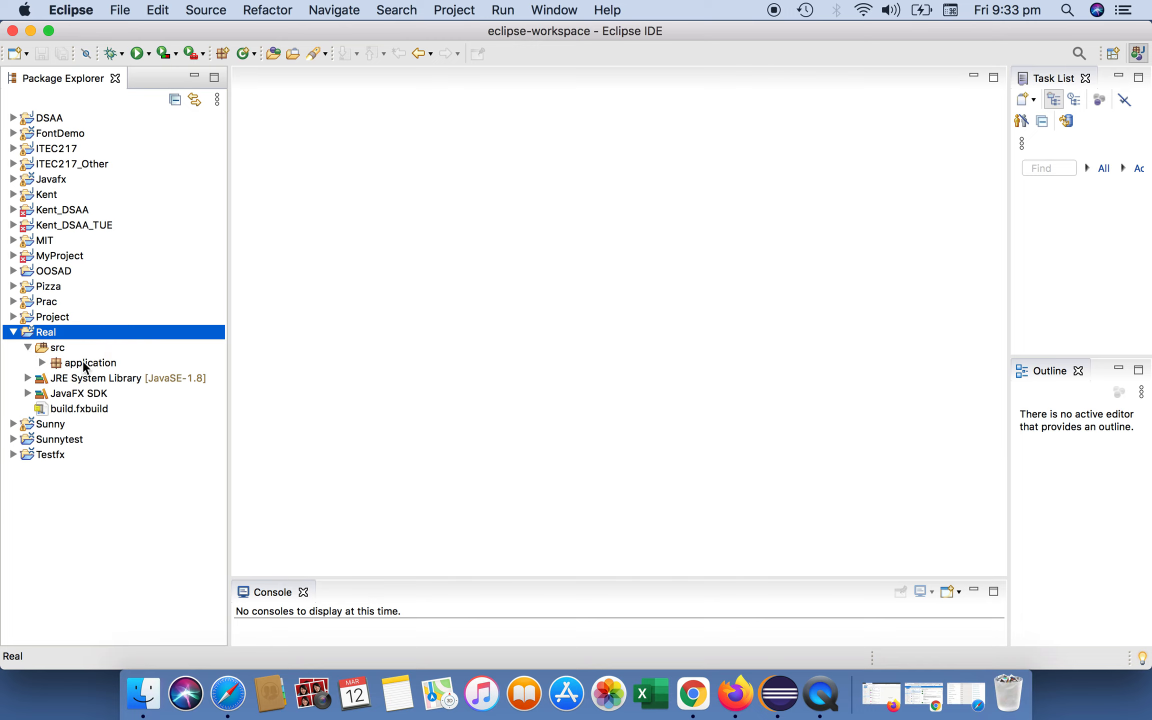
{"action": "left_click", "coordinate": [42, 362]}
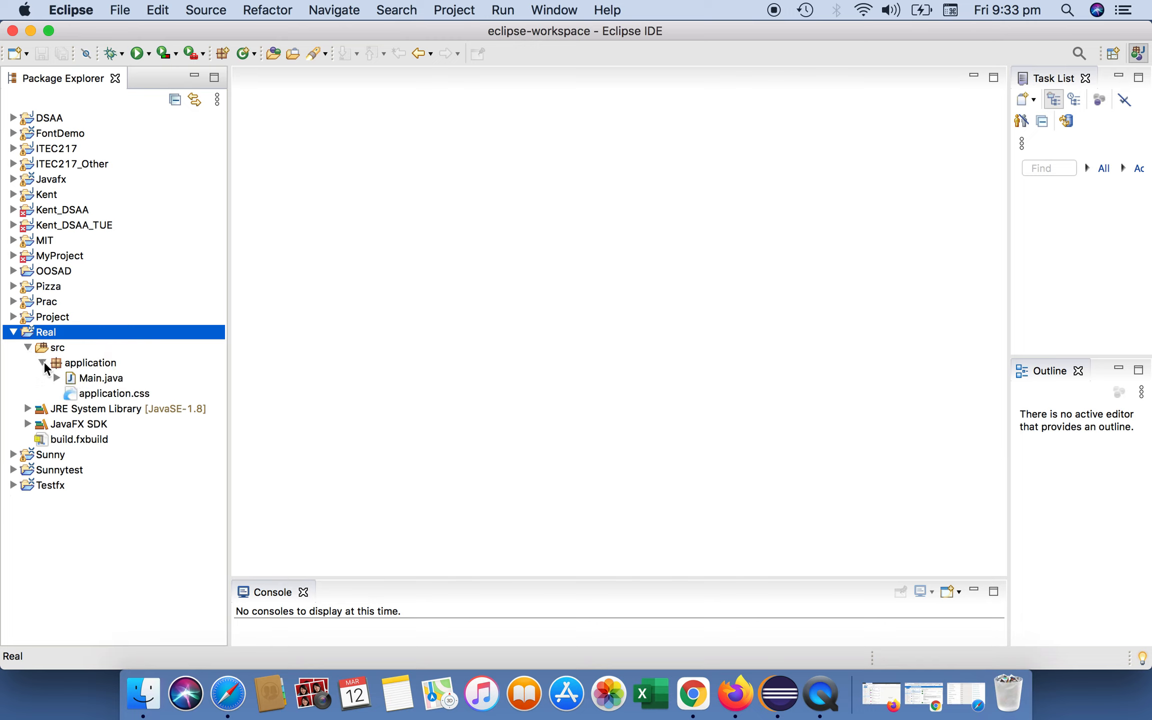
{"action": "double_click", "coordinate": [112, 377]}
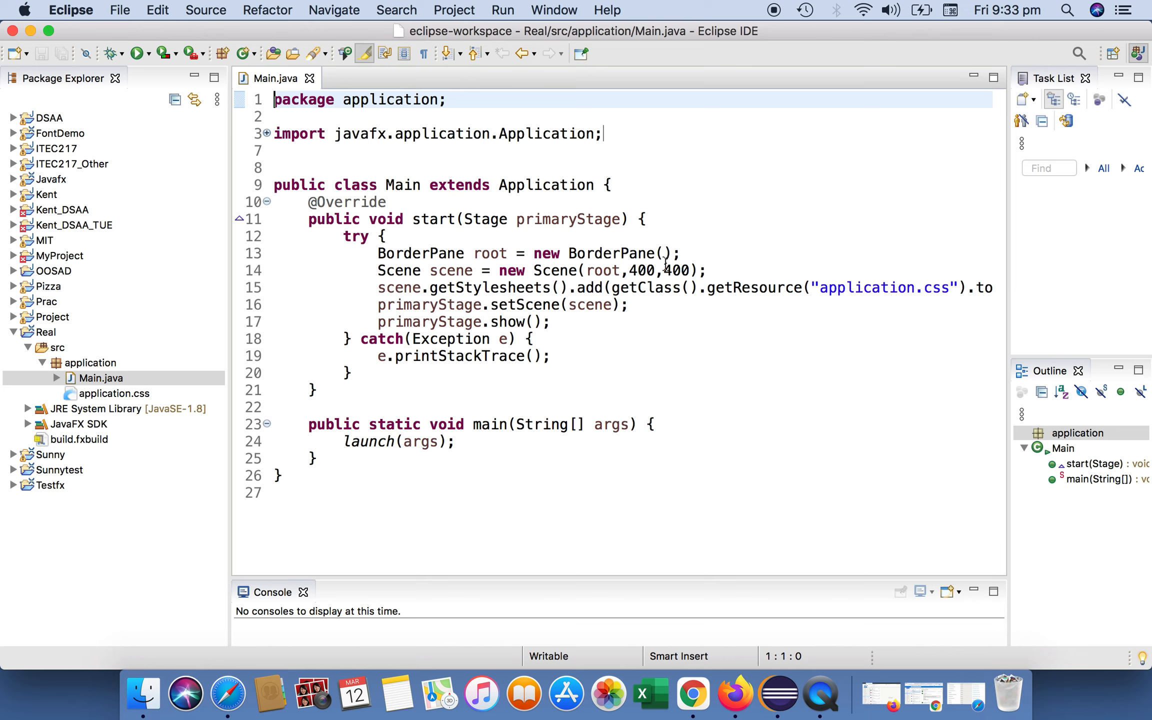
- Run Main.java as a Java Application and close the resulting application window
{"action": "right_click", "coordinate": [772, 233]}
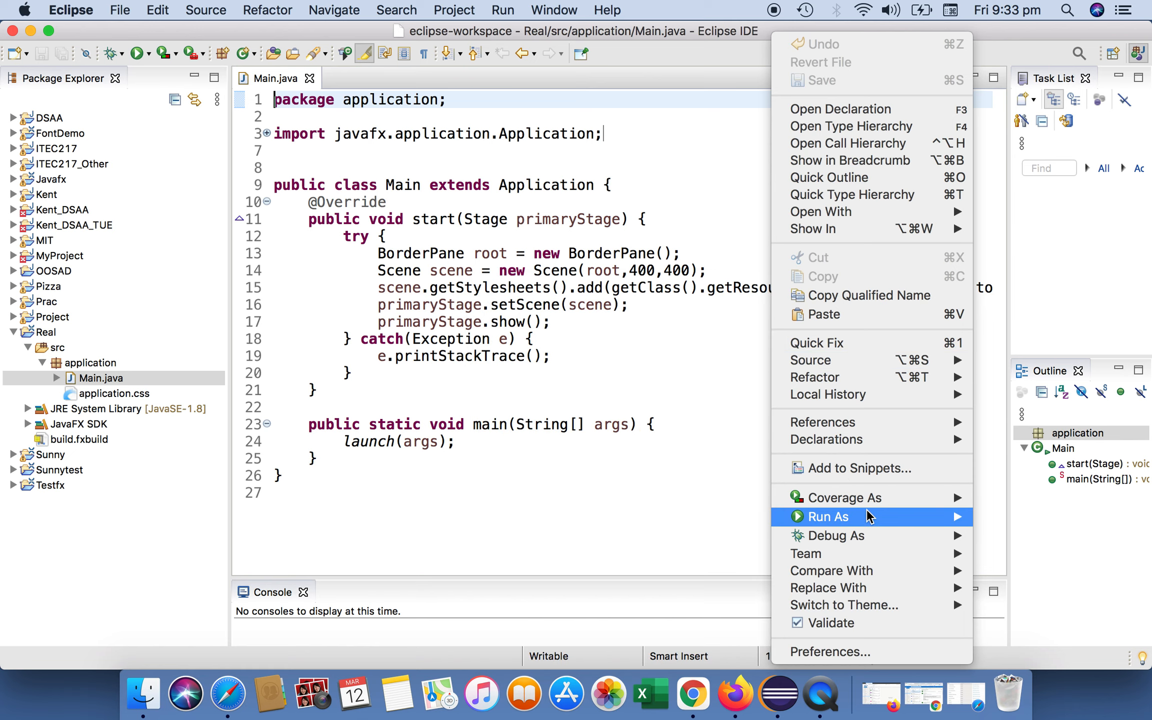
{"action": "mouse_move", "coordinate": [868, 517]}
{"action": "left_click", "coordinate": [697, 517]}
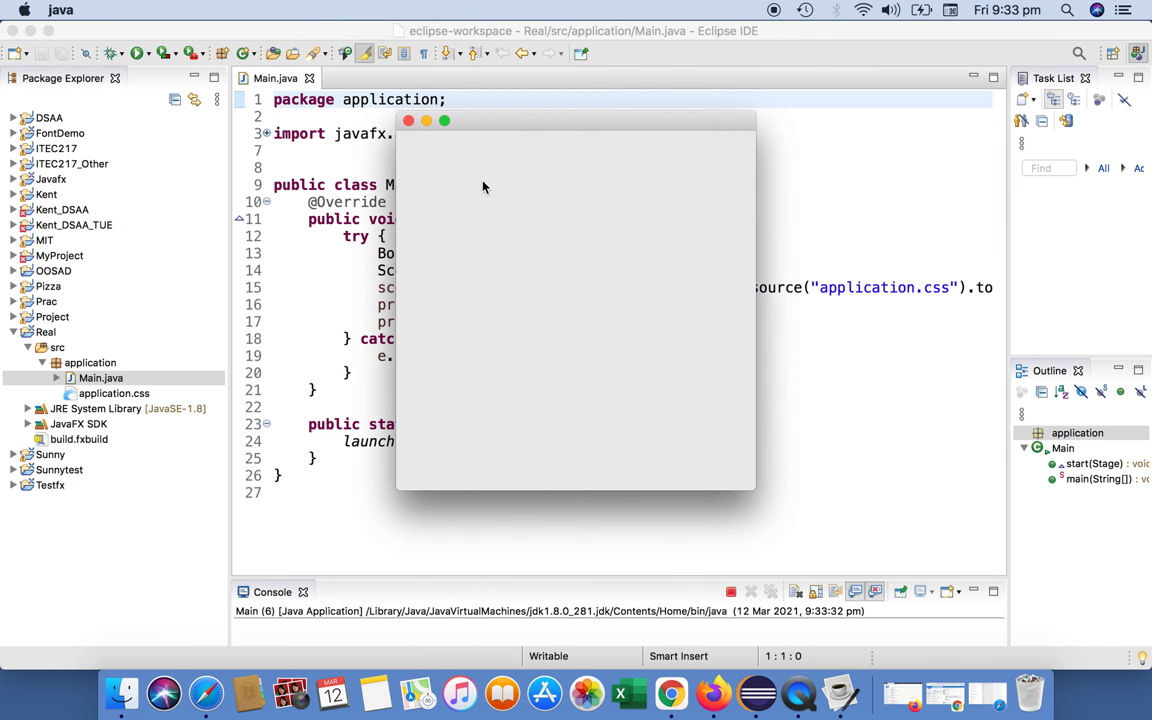
{"action": "left_click_drag", "start_coordinate": [548, 123], "coordinate": [672, 122]}
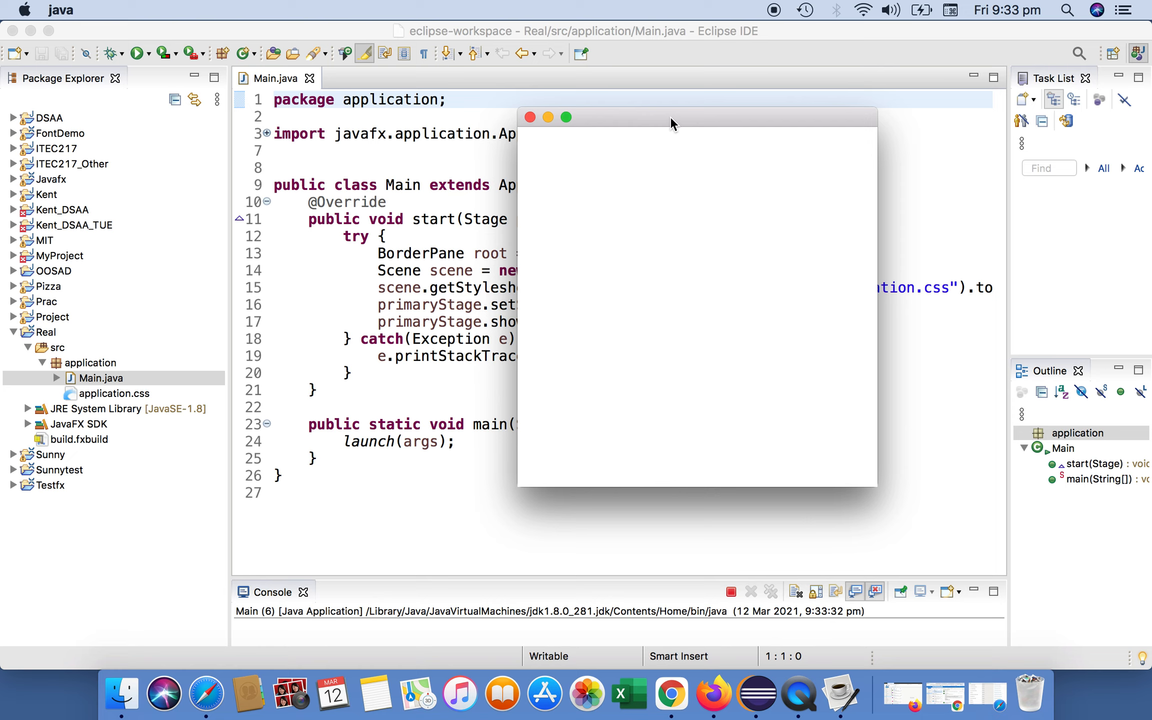
{"action": "left_click", "coordinate": [530, 117]}
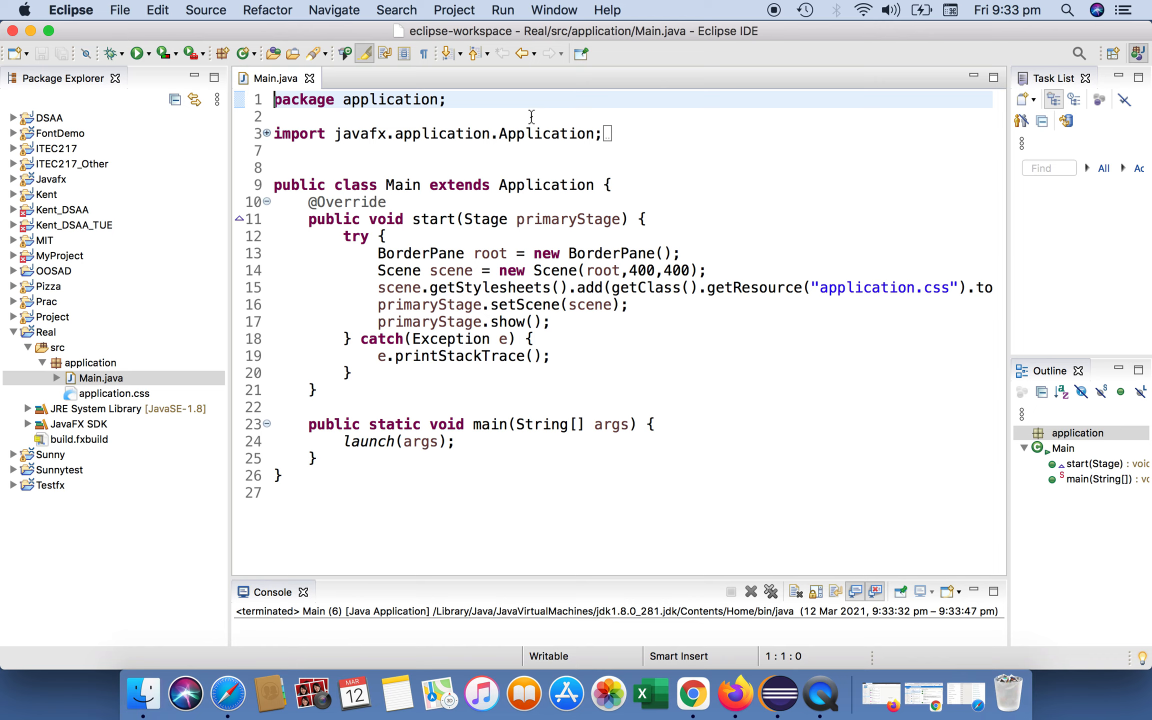